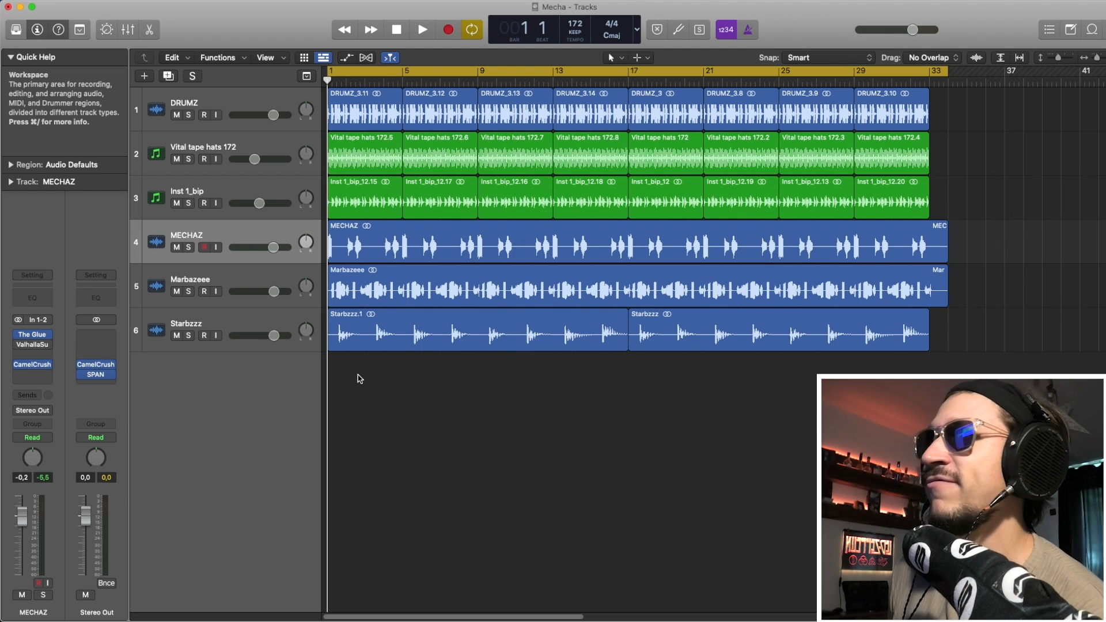
Resize the track lanes and zoom out to fit all 33 bars, then play from bar 1.
key(super+Down)
key(super+Down)
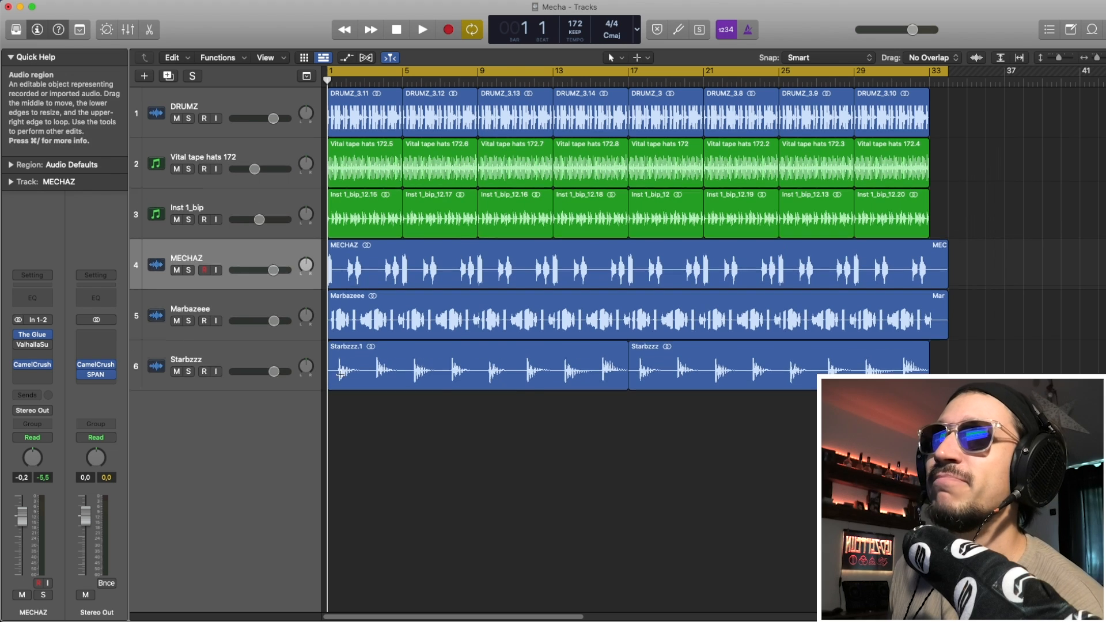
key(super+Left)
key(super+Up)
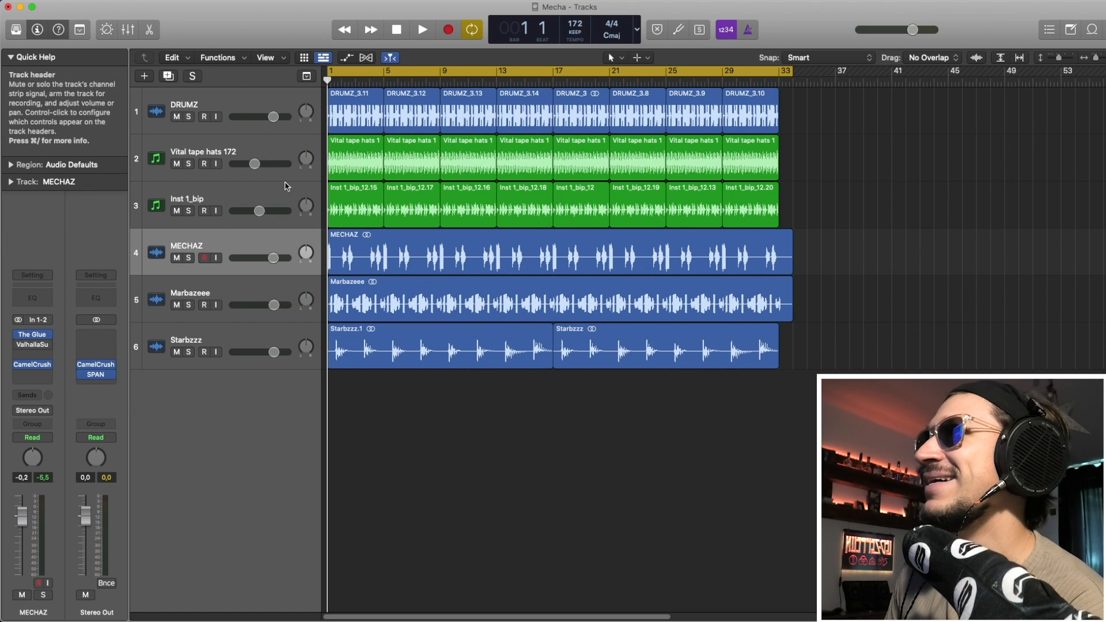
key(space)
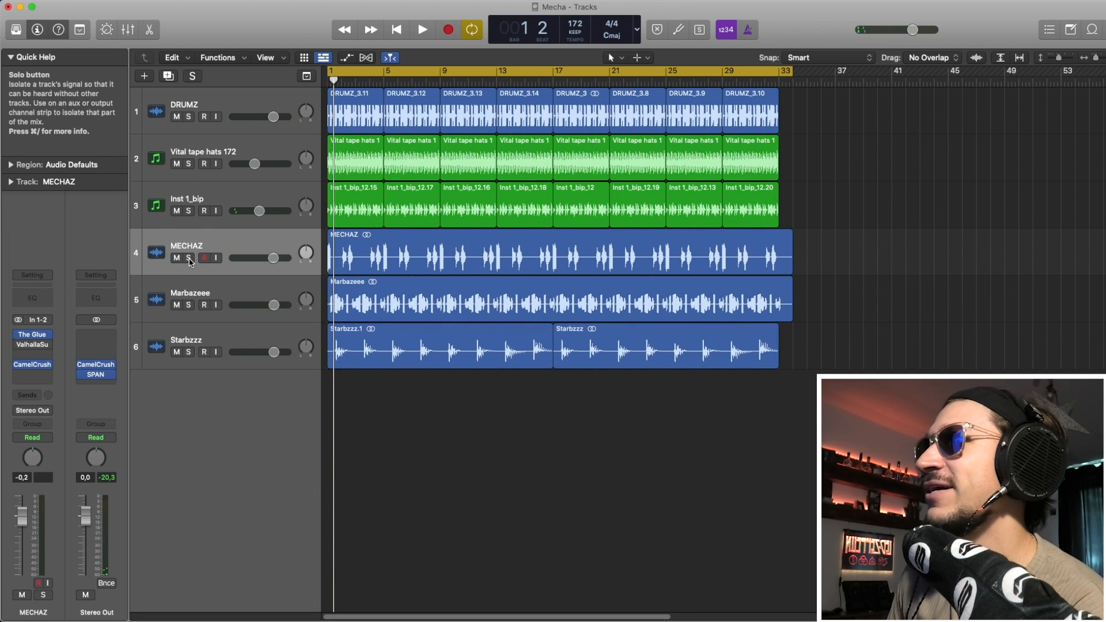
click(188, 258)
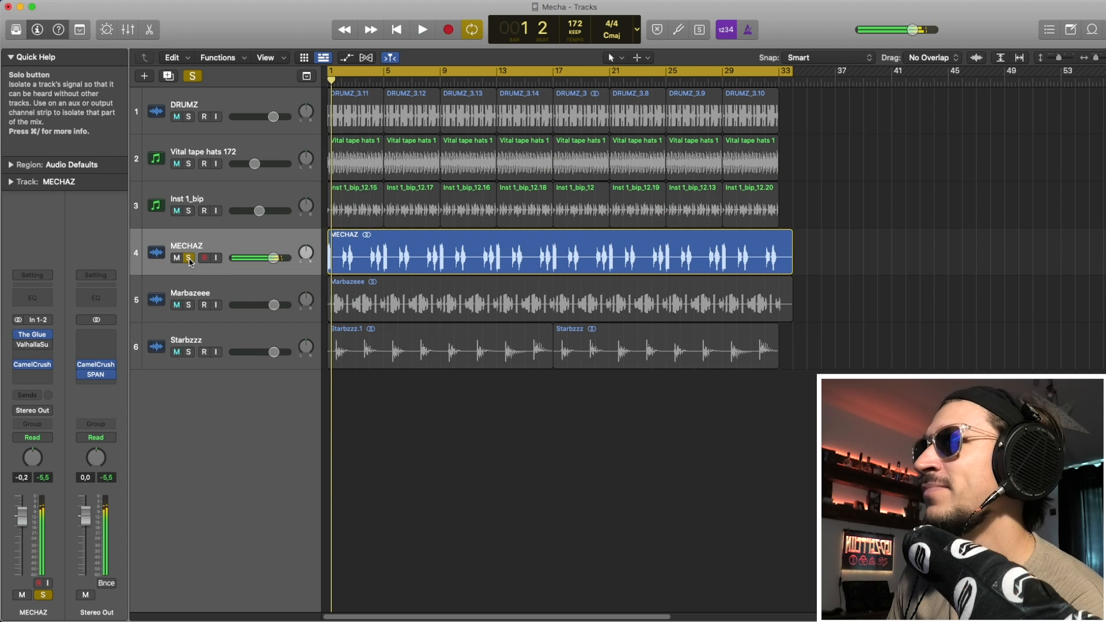
click(188, 258)
click(189, 305)
key(space)
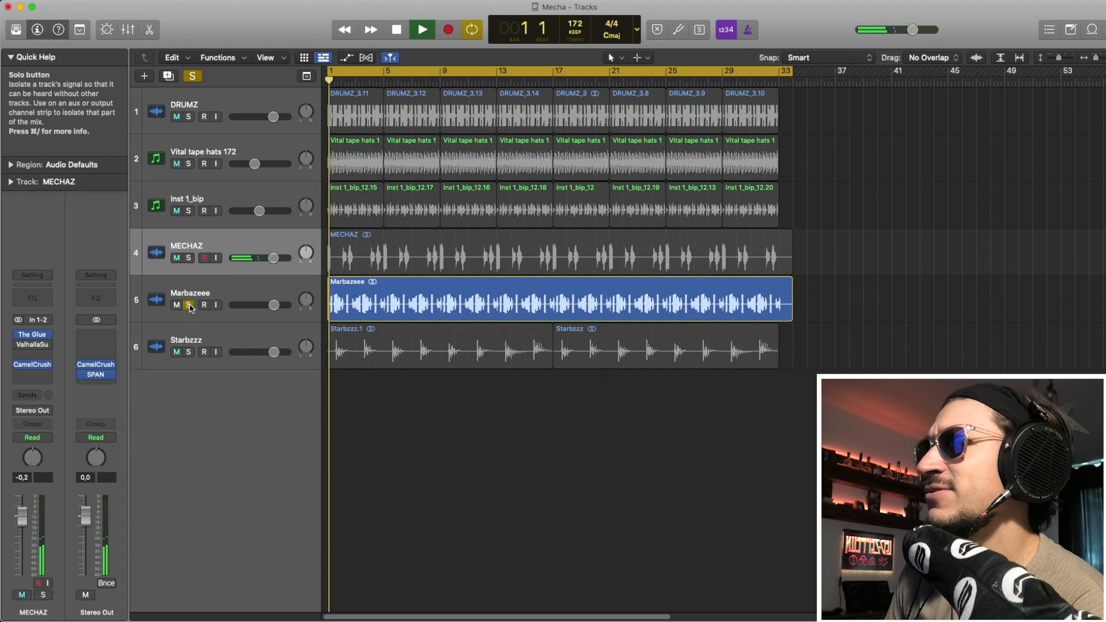
key(space)
click(189, 305)
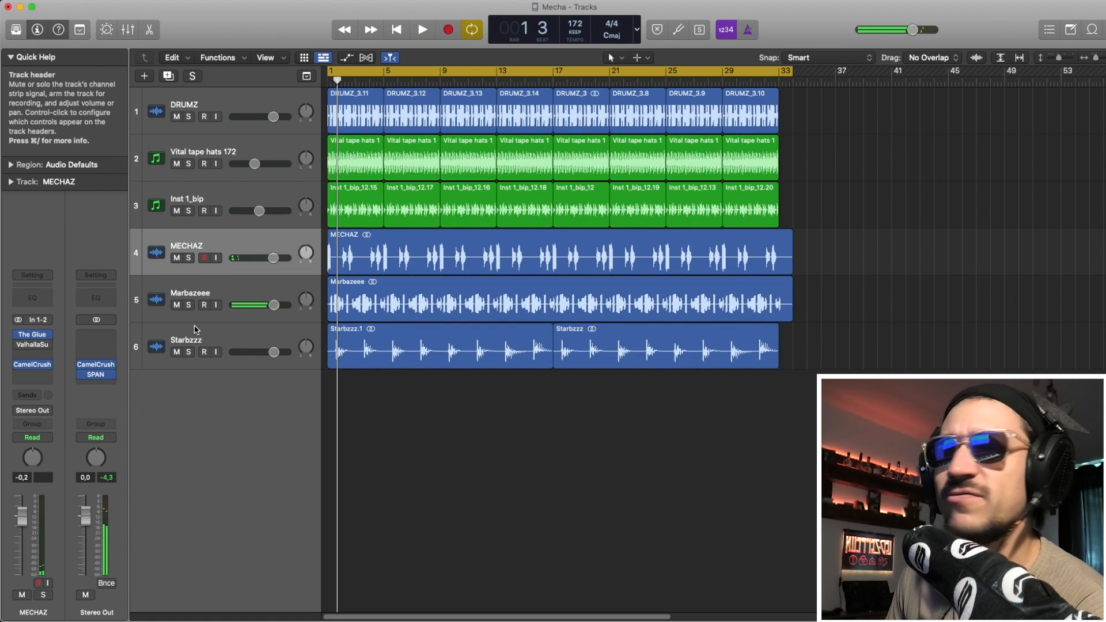
click(189, 352)
key(space)
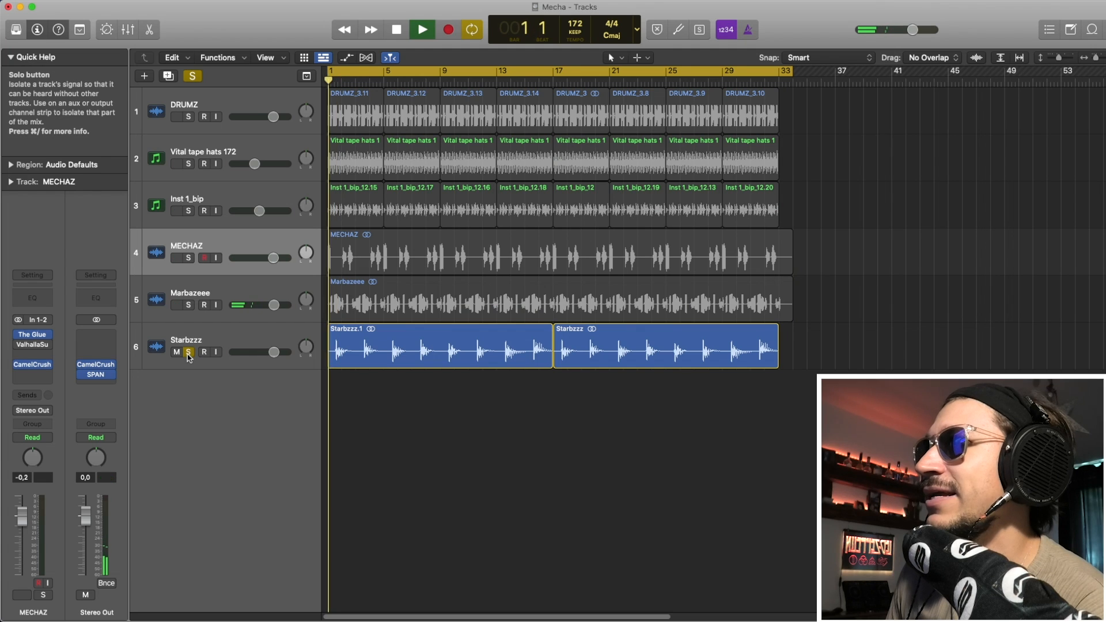
key(space)
click(188, 352)
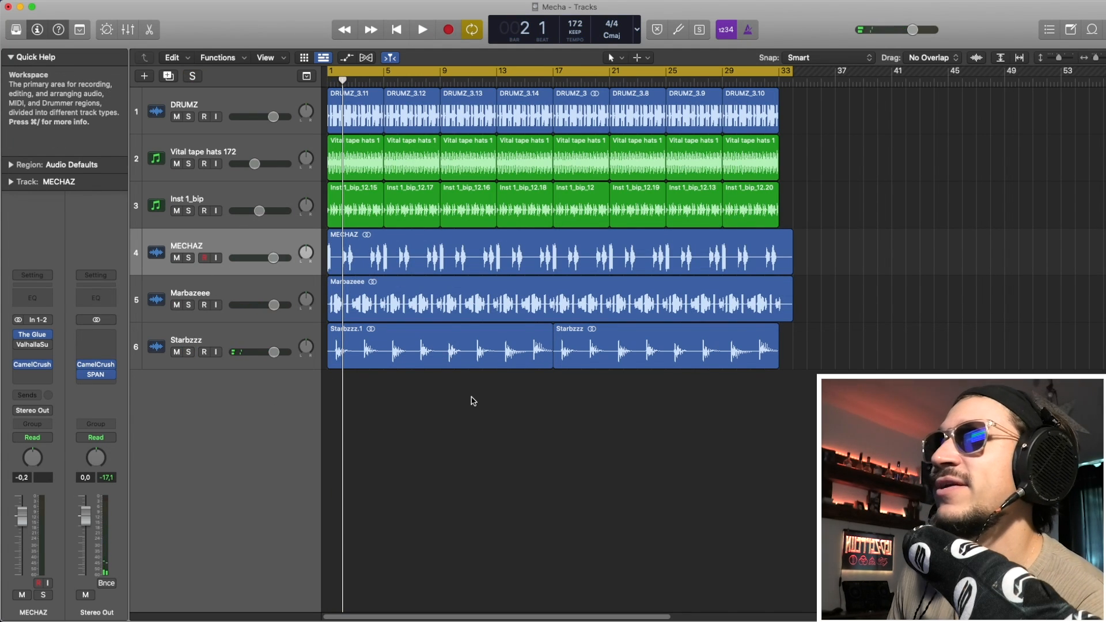
key(space)
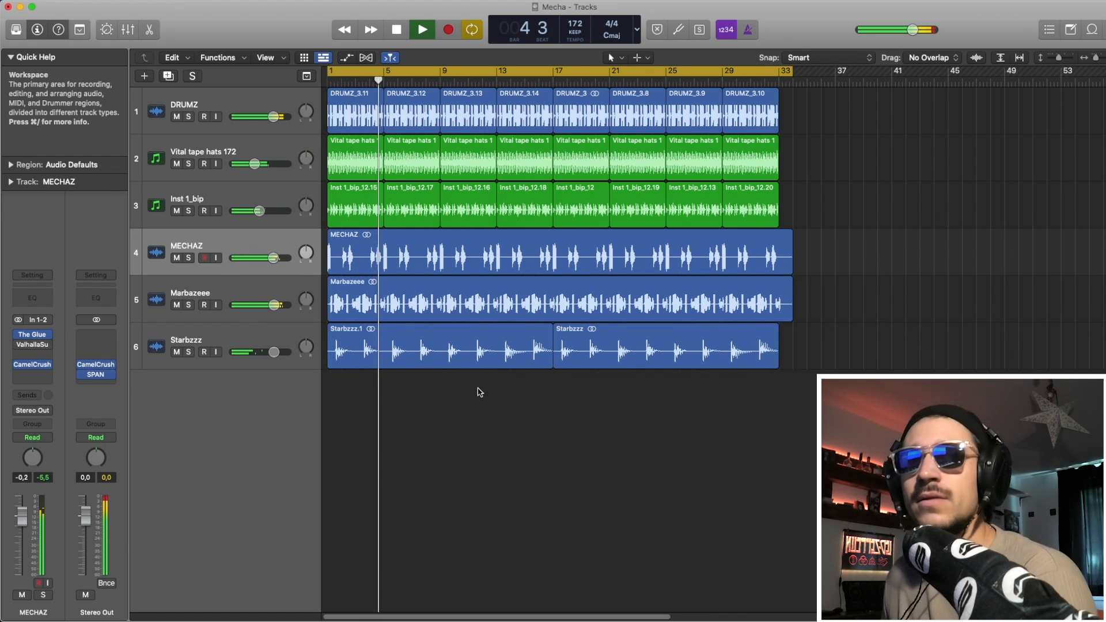
key(space)
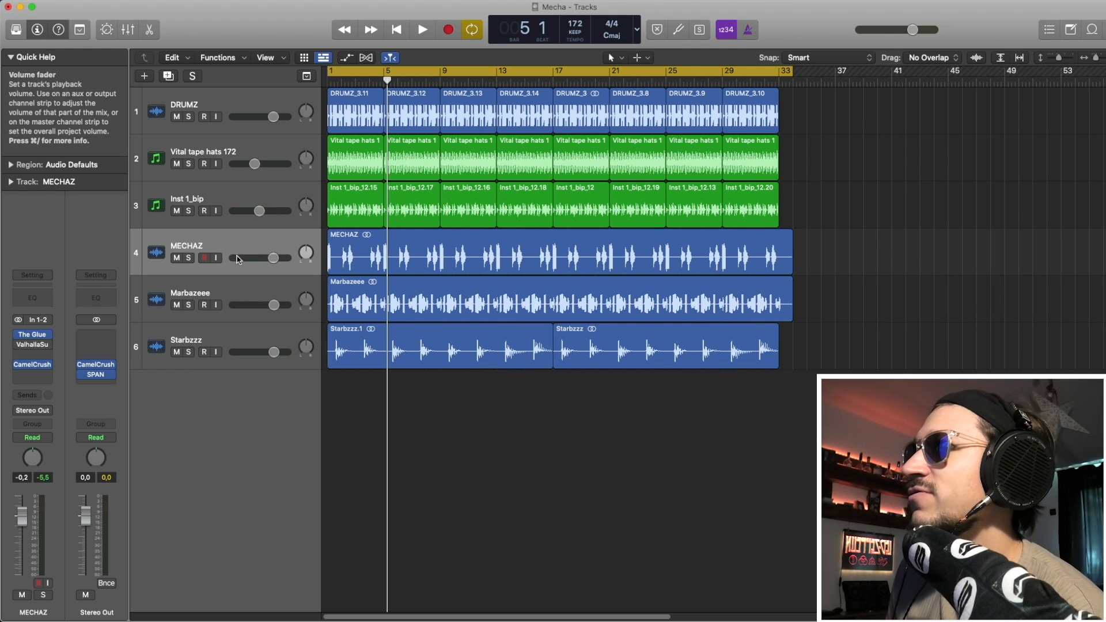
Audition MECHAZ, Marbazeee and Starbzzz soloed together, then MECHAZ soloed alone.
drag(188, 258, 189, 348)
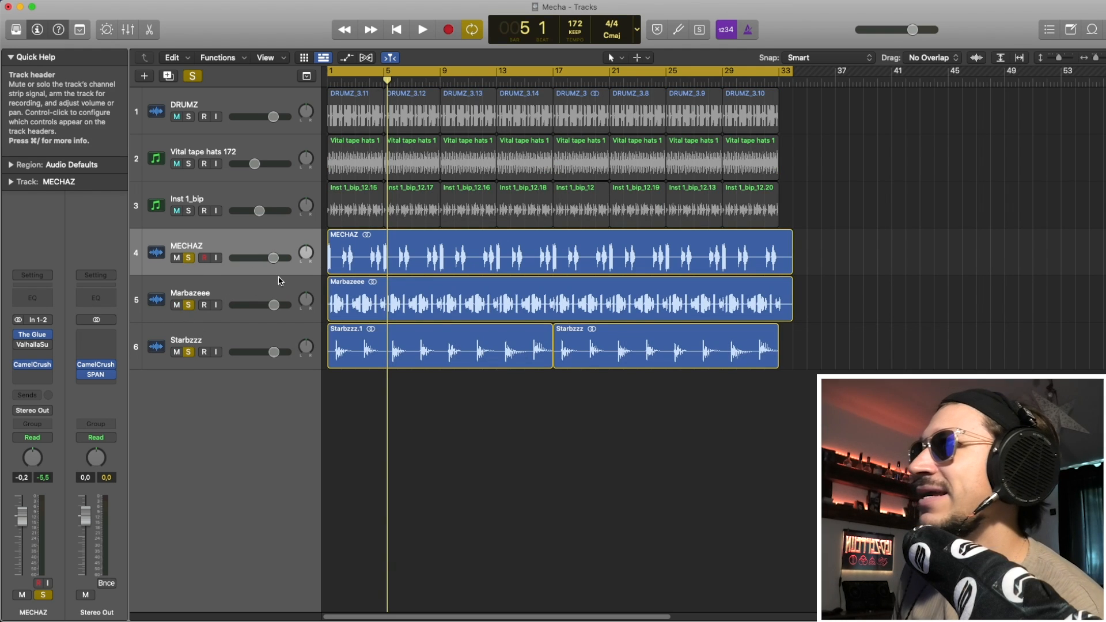
key(space)
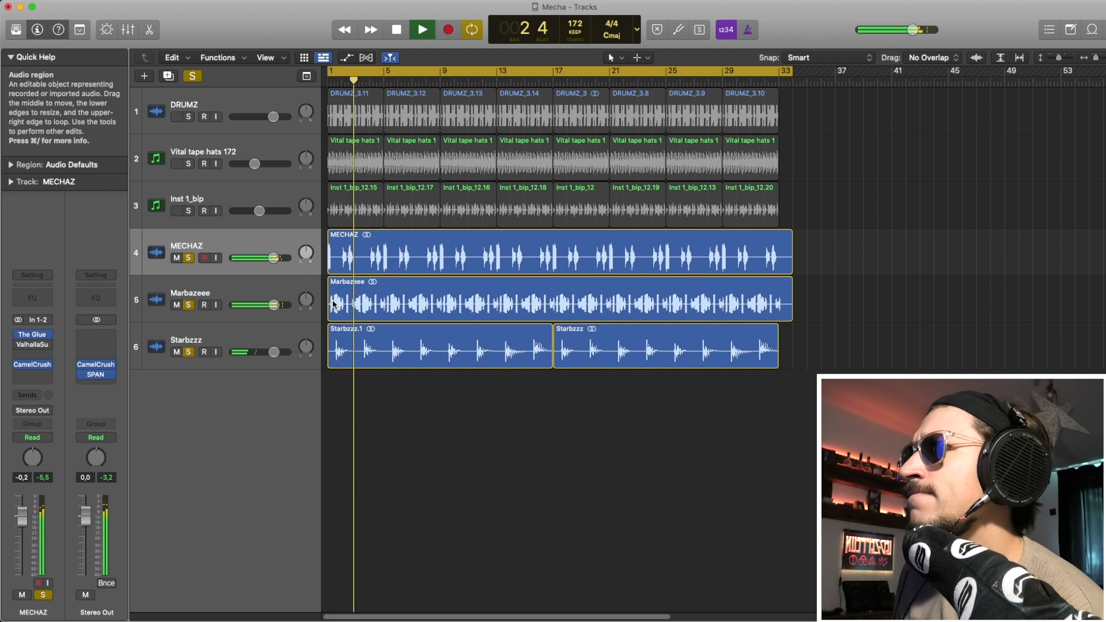
key(space)
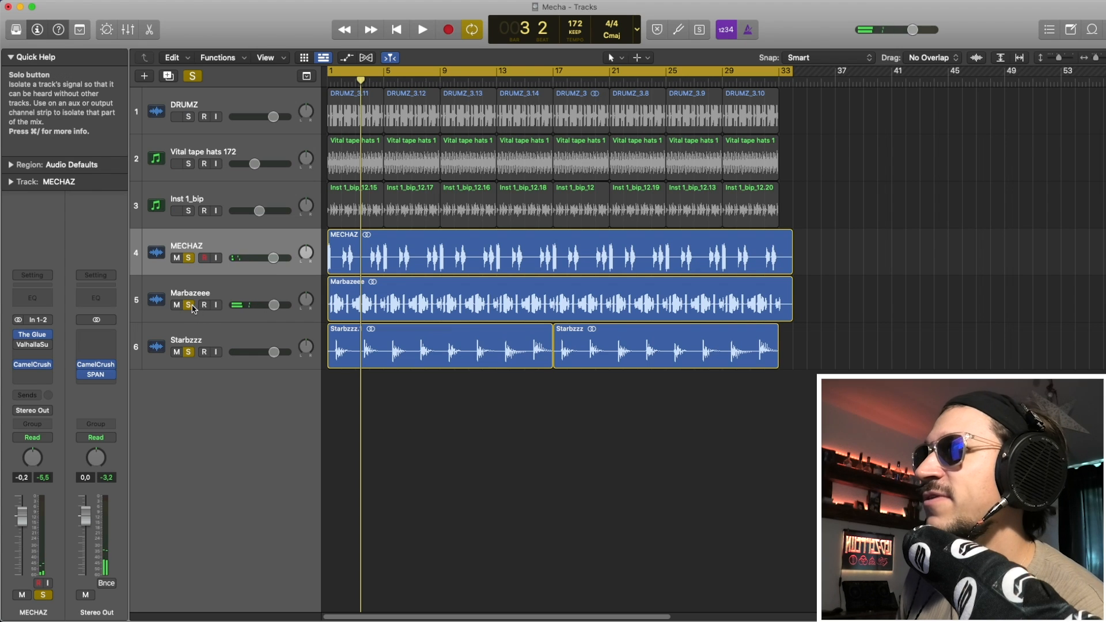
drag(189, 305, 189, 352)
key(space)
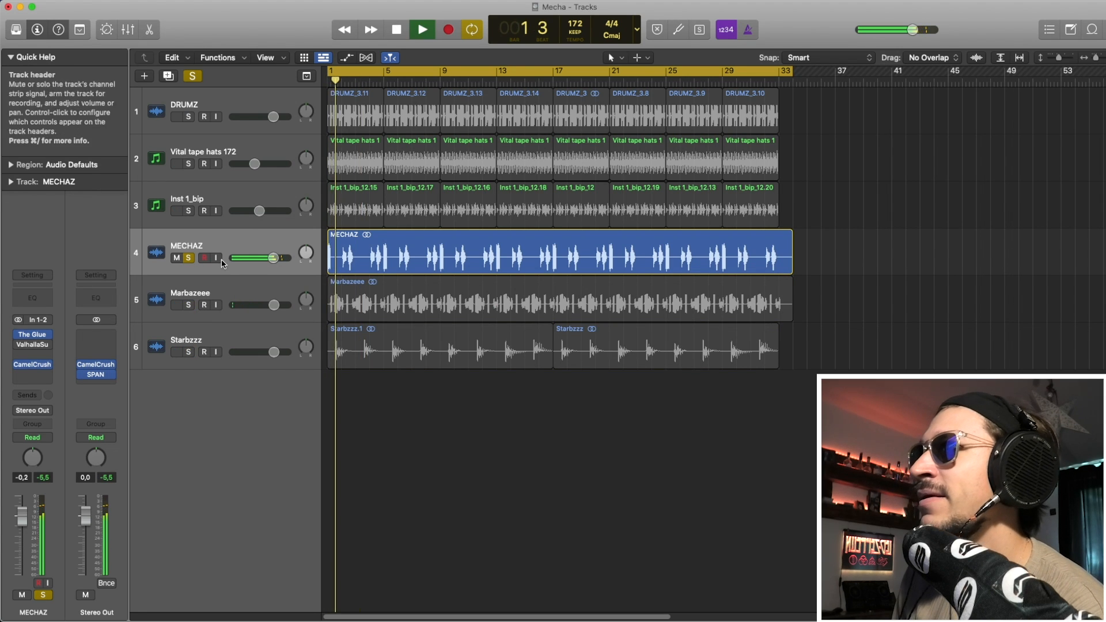
key(space)
Audition Marbazeee soloed from a later bar, then unsolo it and select the MECHAZ region.
click(189, 258)
click(188, 305)
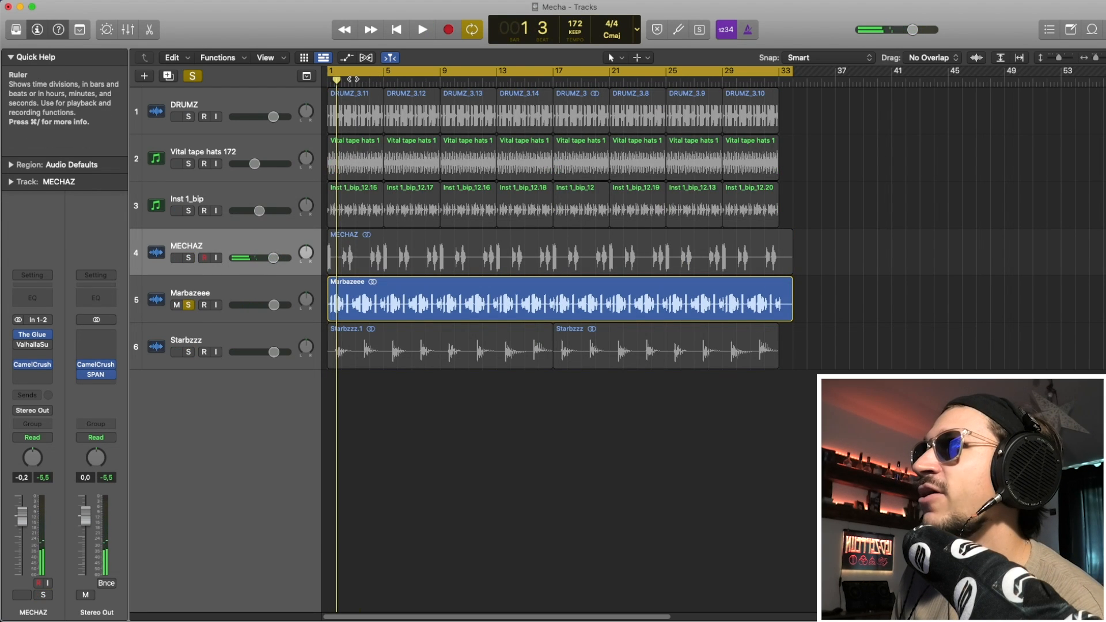
double_click(353, 80)
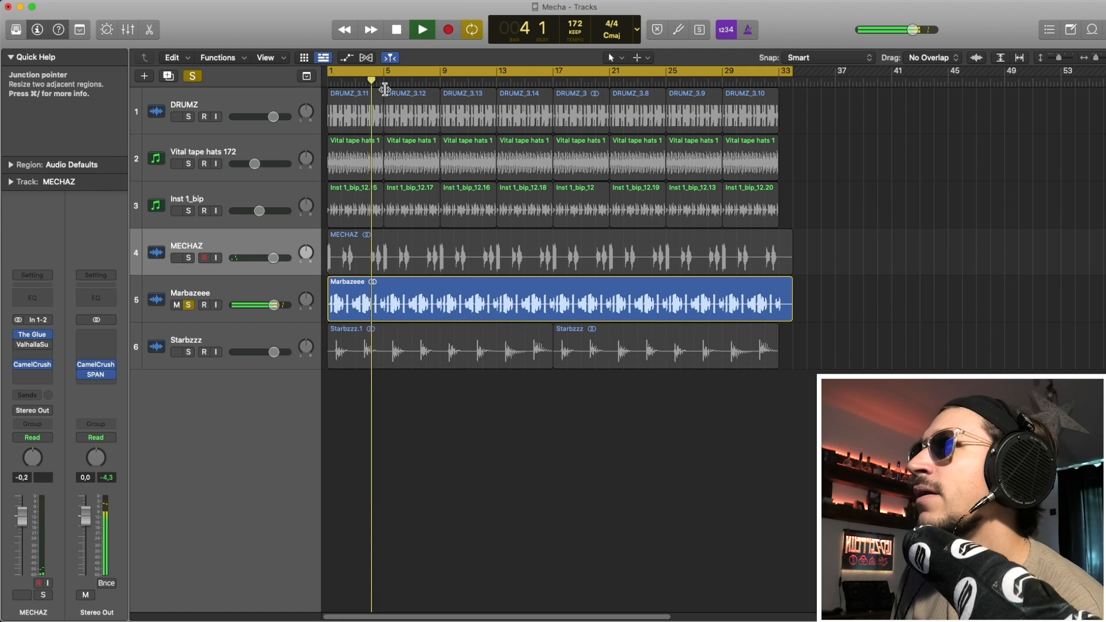
key(space)
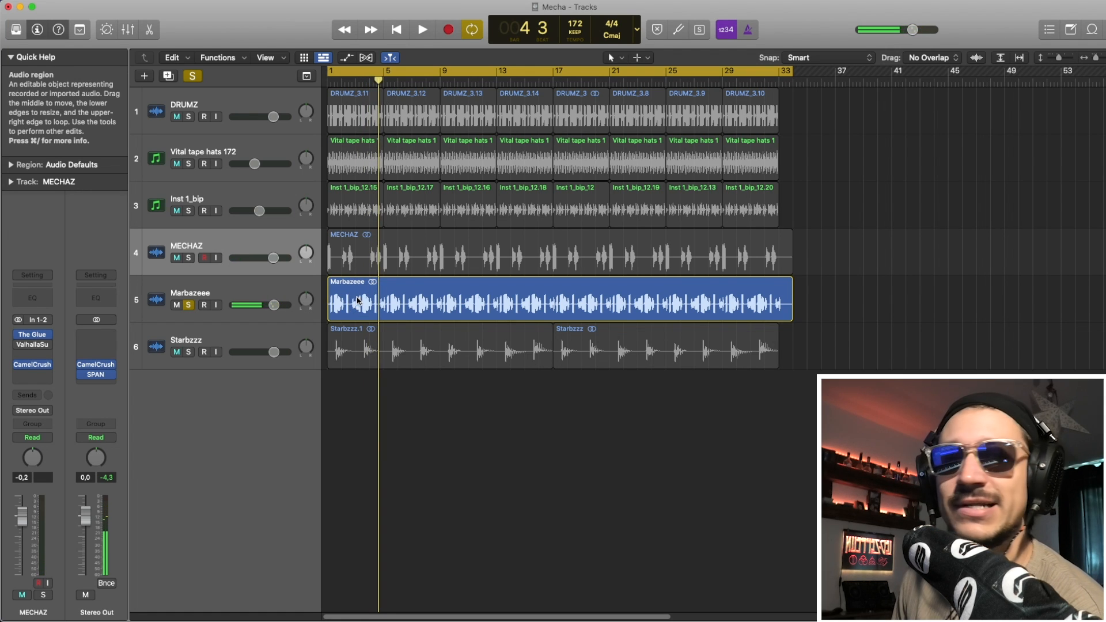
click(189, 305)
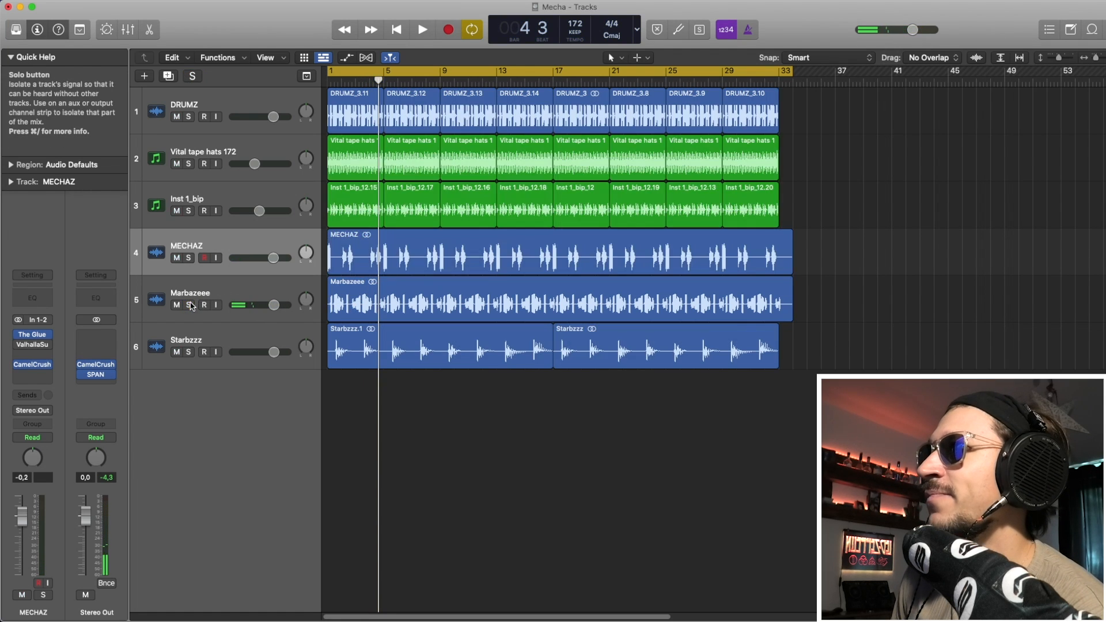
click(206, 246)
Split the first two bars off the MECHAZ region and bounce them in place to a new track.
drag(335, 252, 322, 250)
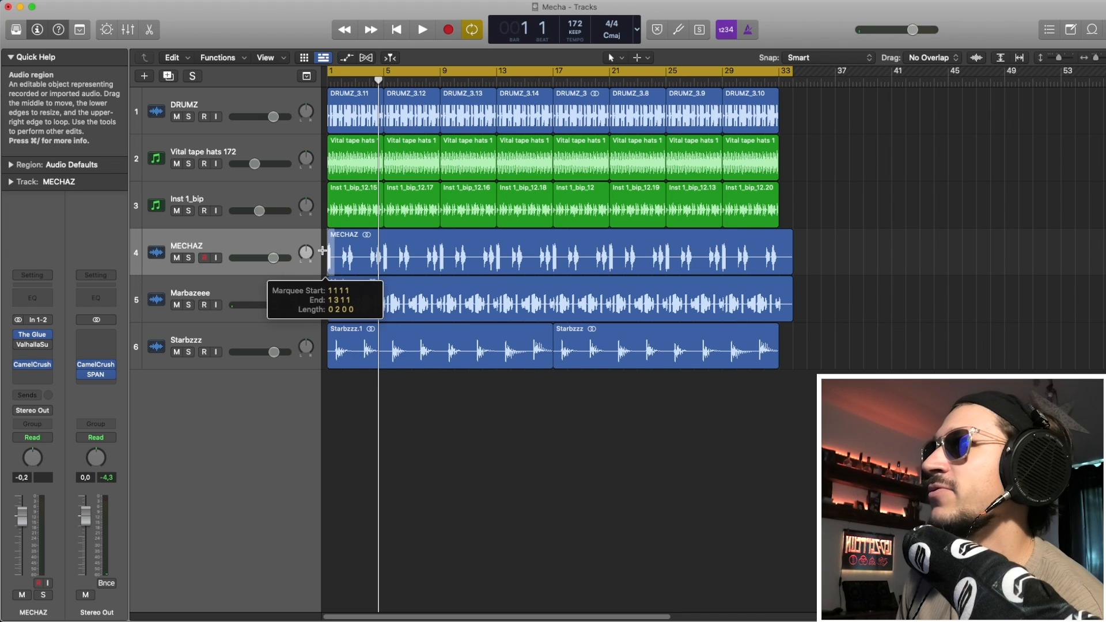
click(332, 252)
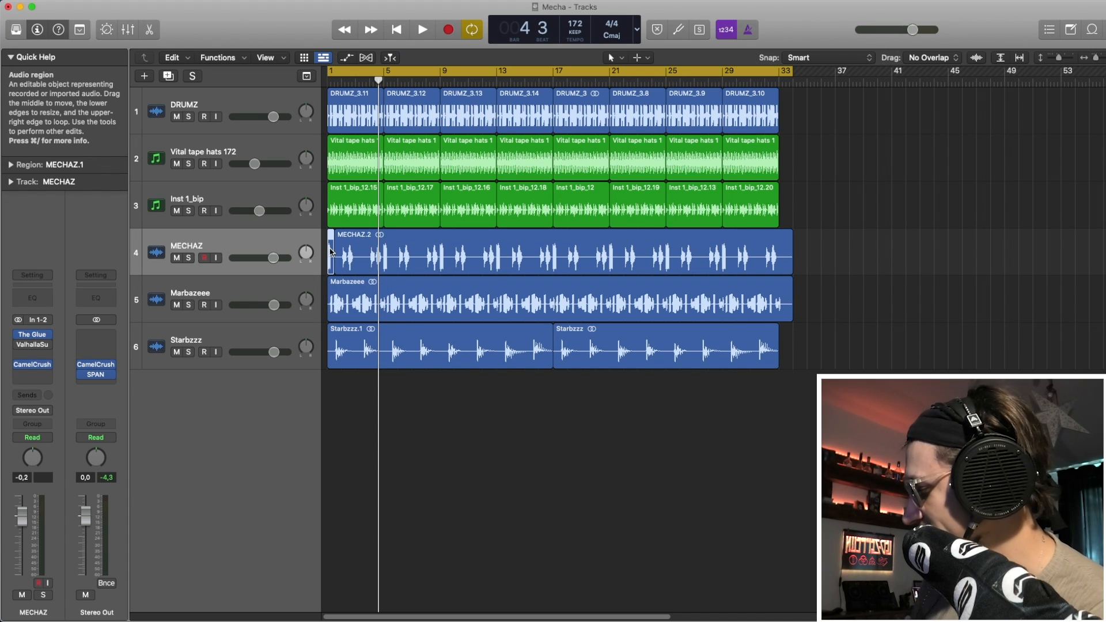
key(ctrl+b)
key(Return)
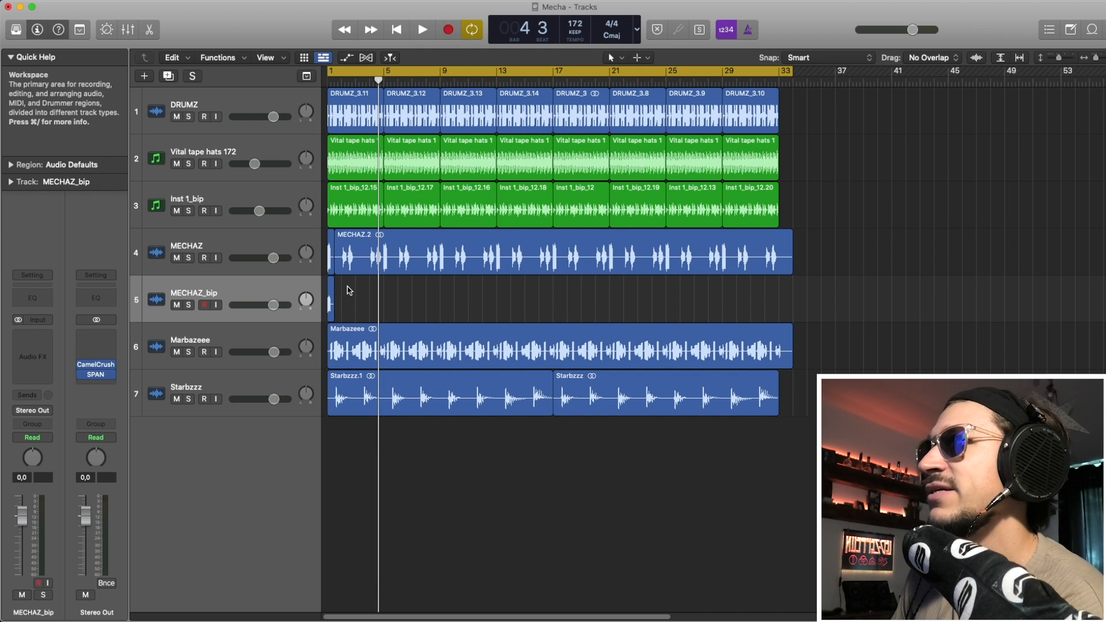
Solo and audition the new MECHAZ_bip track, then select it.
click(189, 304)
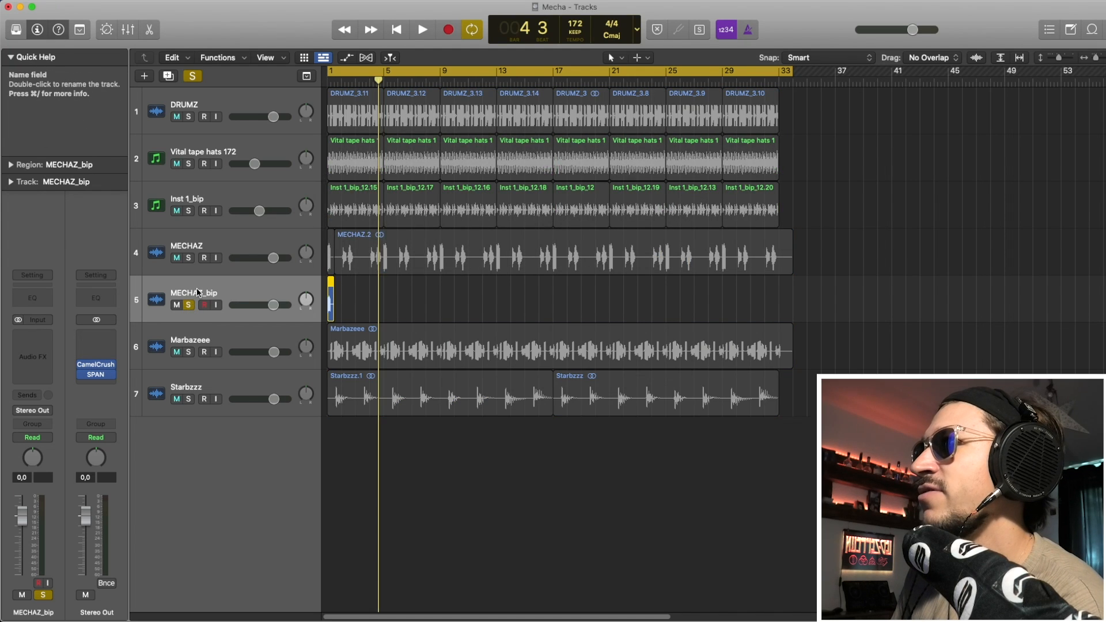
key(space)
key(space)
click(196, 248)
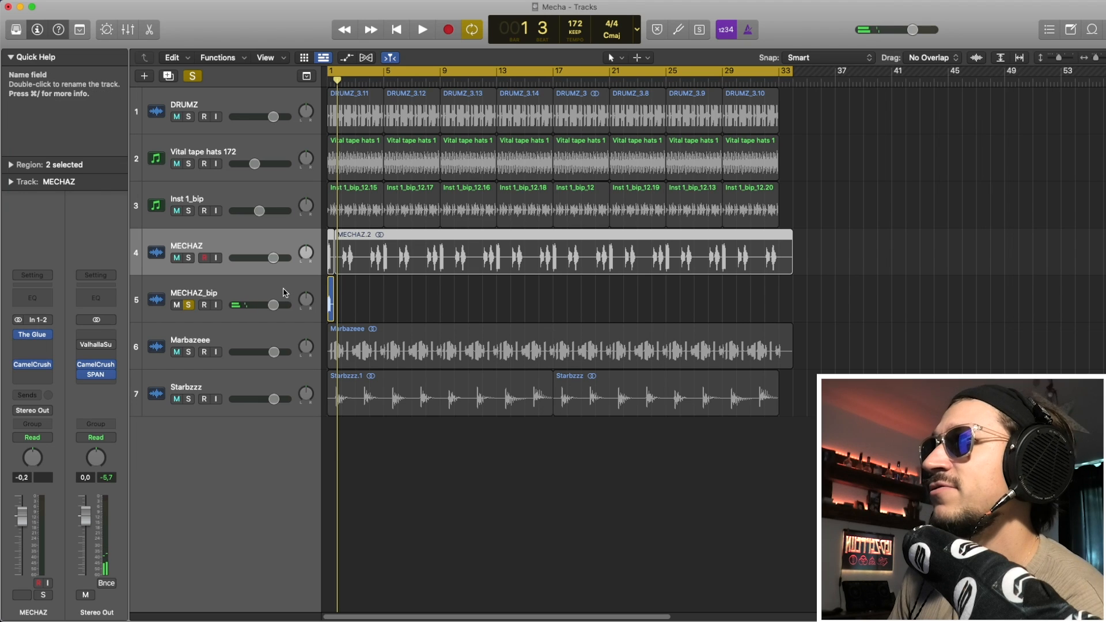
click(181, 319)
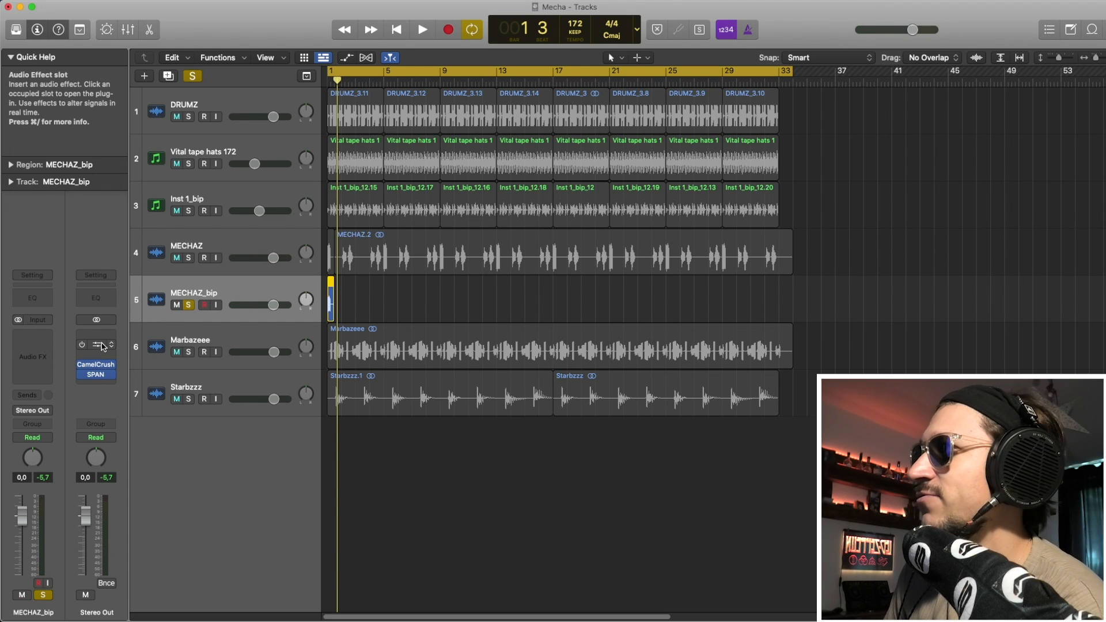
Load Valhalla Supermassive on MECHAZ_bip and turn its mix up to 100%.
click(36, 345)
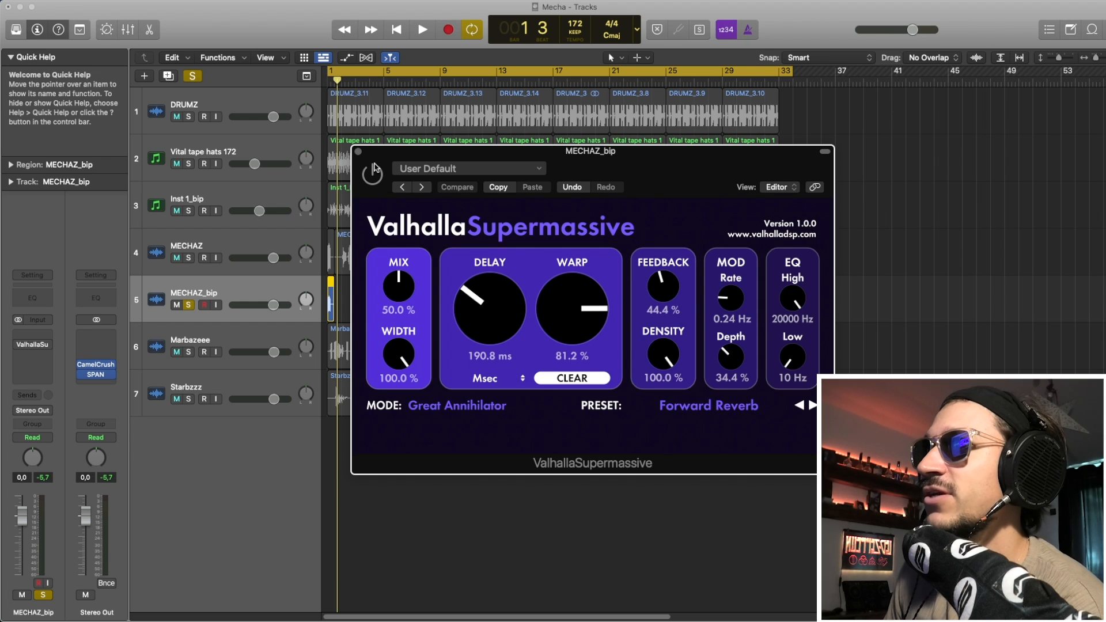
drag(413, 319, 406, 260)
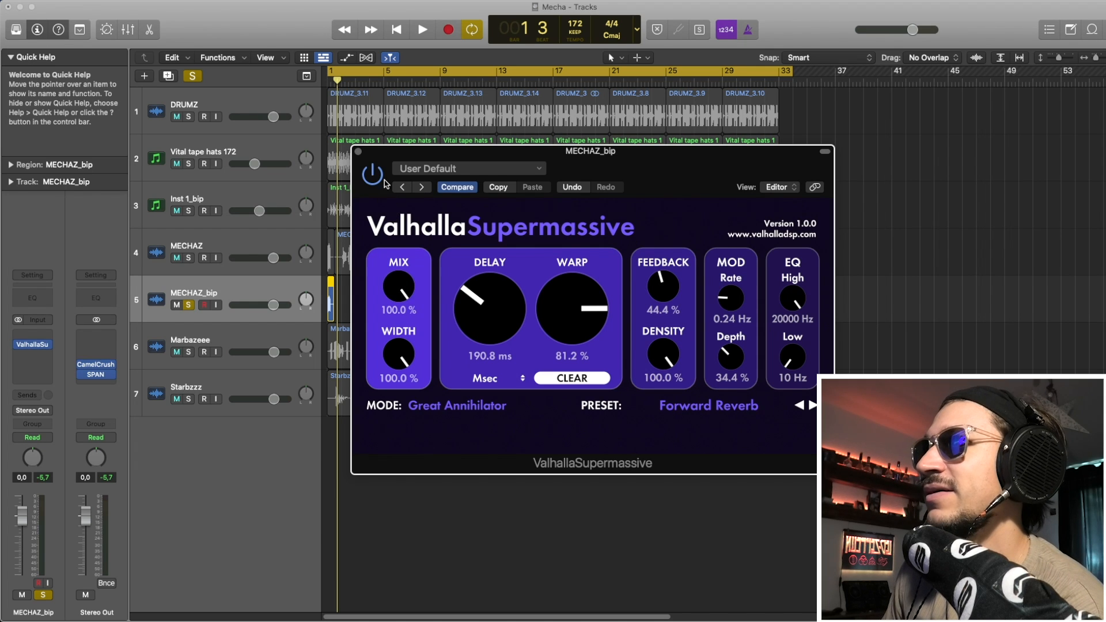
click(358, 153)
Bounce the reverbed chop in place, delete the original, and extend the bounced region to keep its tail.
key(space)
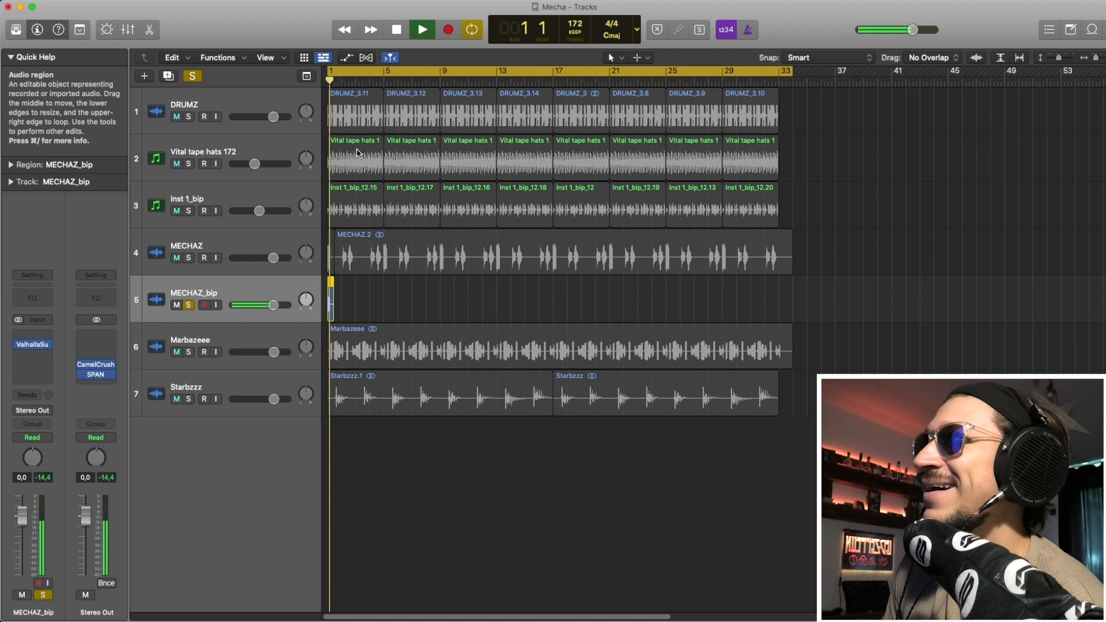
key(space)
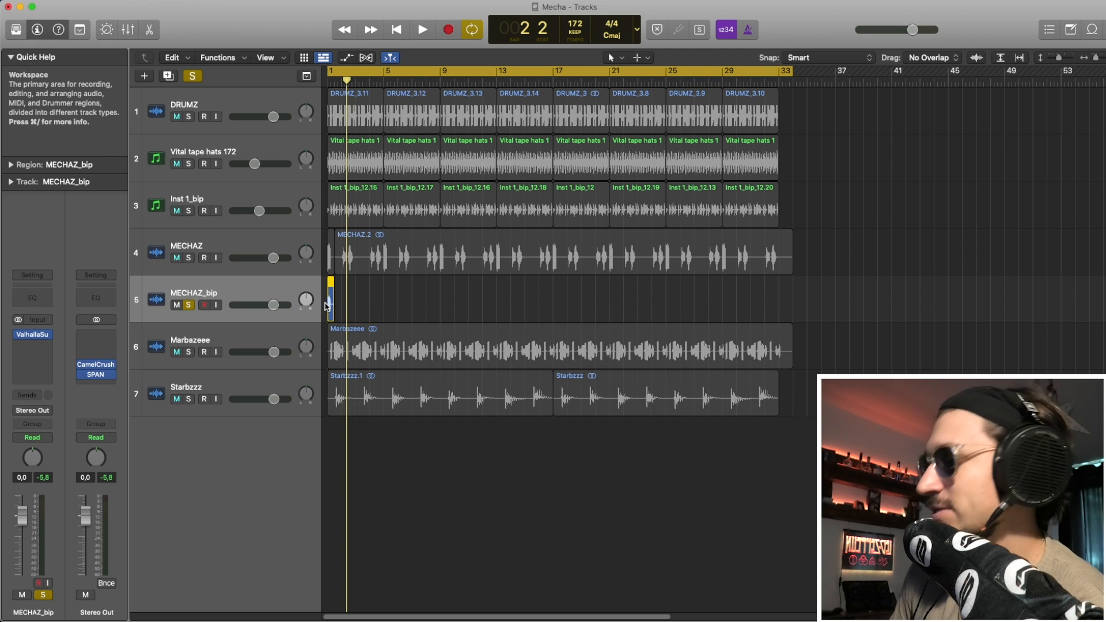
key(ctrl+b)
key(Return)
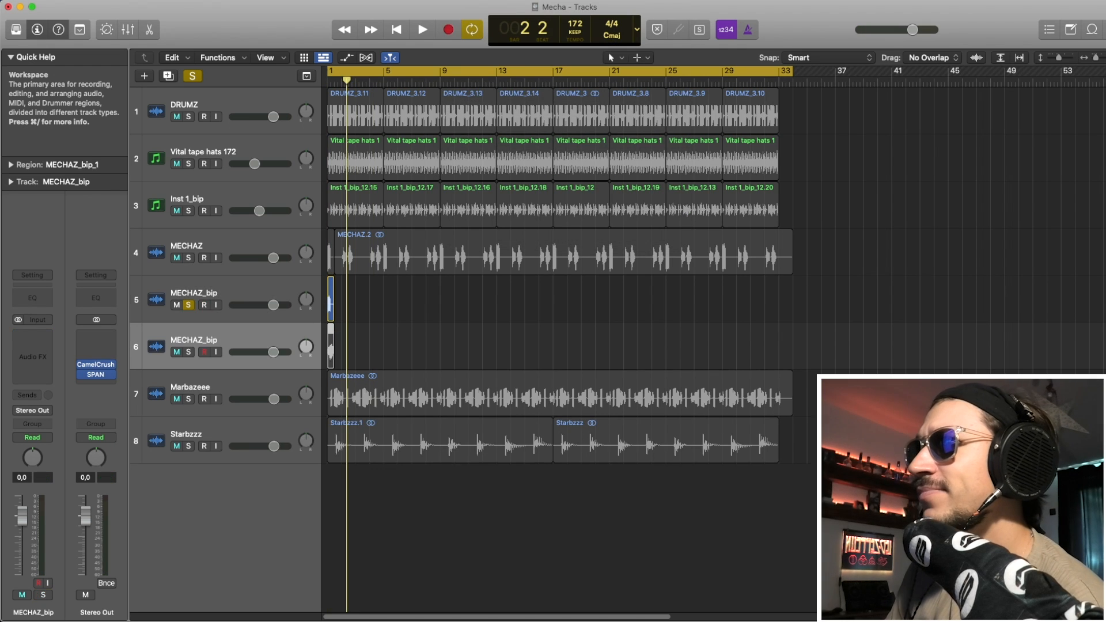
key(Delete)
key(Delete)
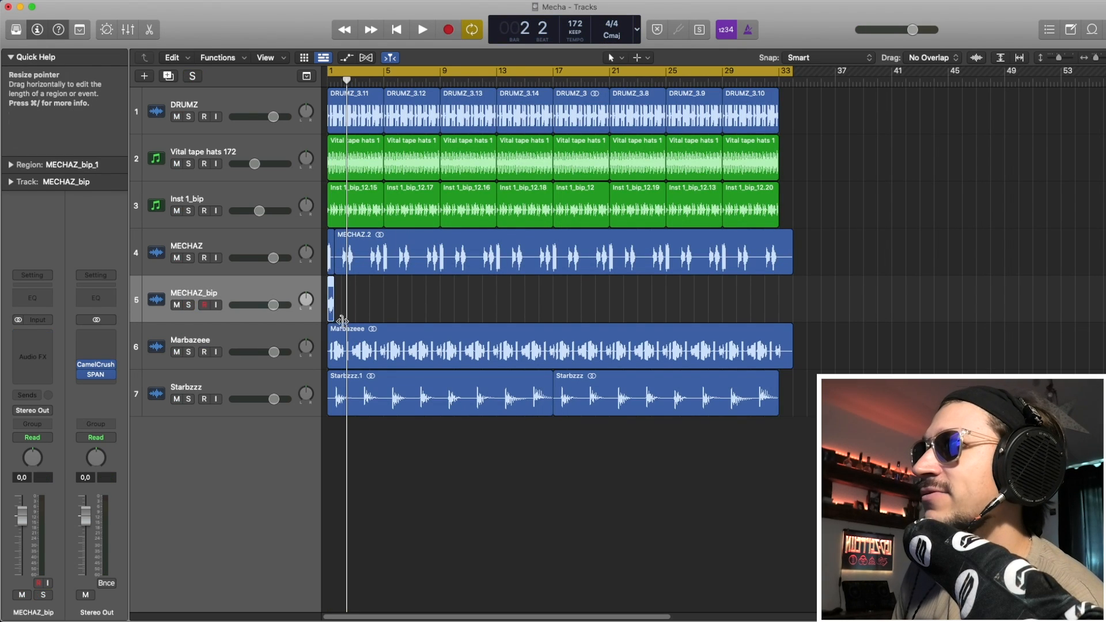
drag(334, 316, 413, 315)
click(412, 313)
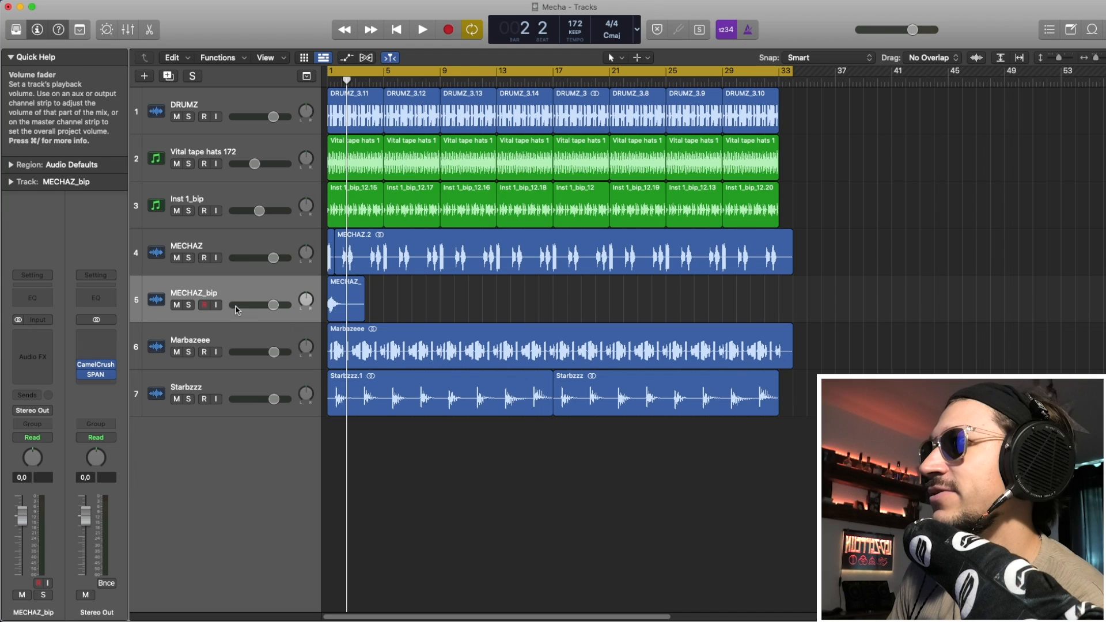
Solo MECHAZ_bip, lower its volume, and play from bar 1.
click(189, 305)
click(190, 297)
drag(22, 516, 23, 527)
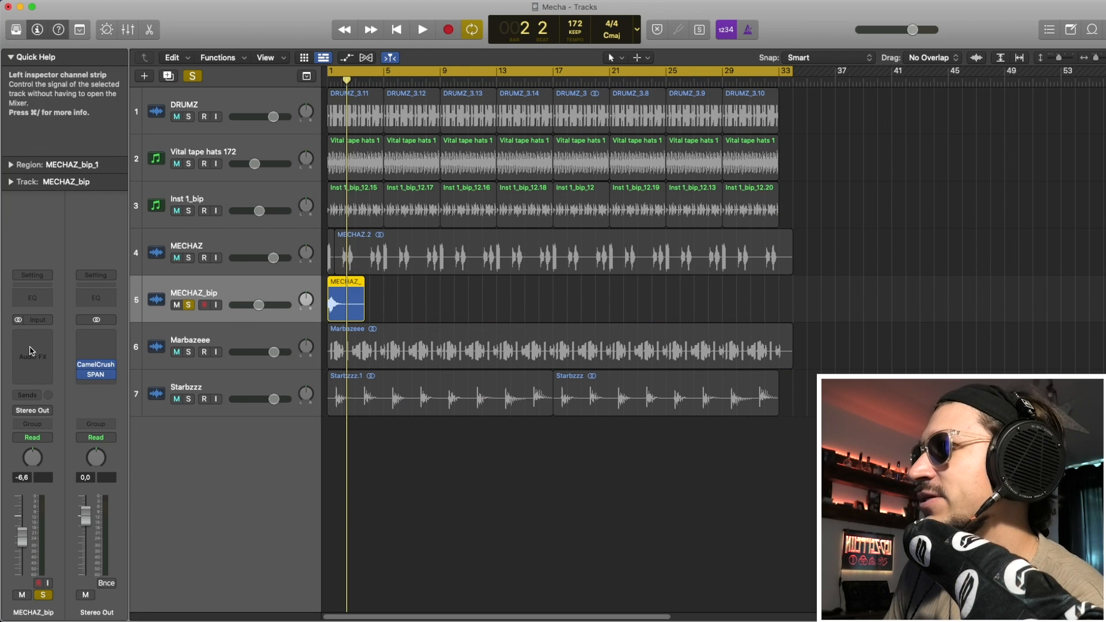
key(space)
Add a Channel EQ to MECHAZ_bip with a 12 dB/Oct low cut near 1190 Hz, then unsolo it.
click(40, 300)
drag(395, 367, 545, 363)
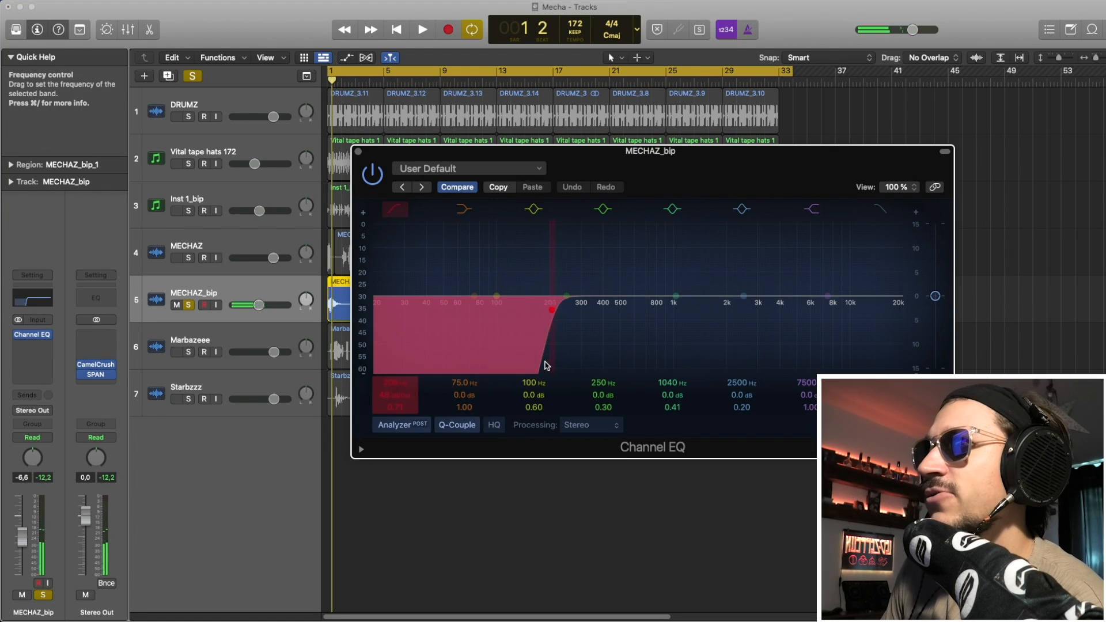
drag(413, 394, 414, 408)
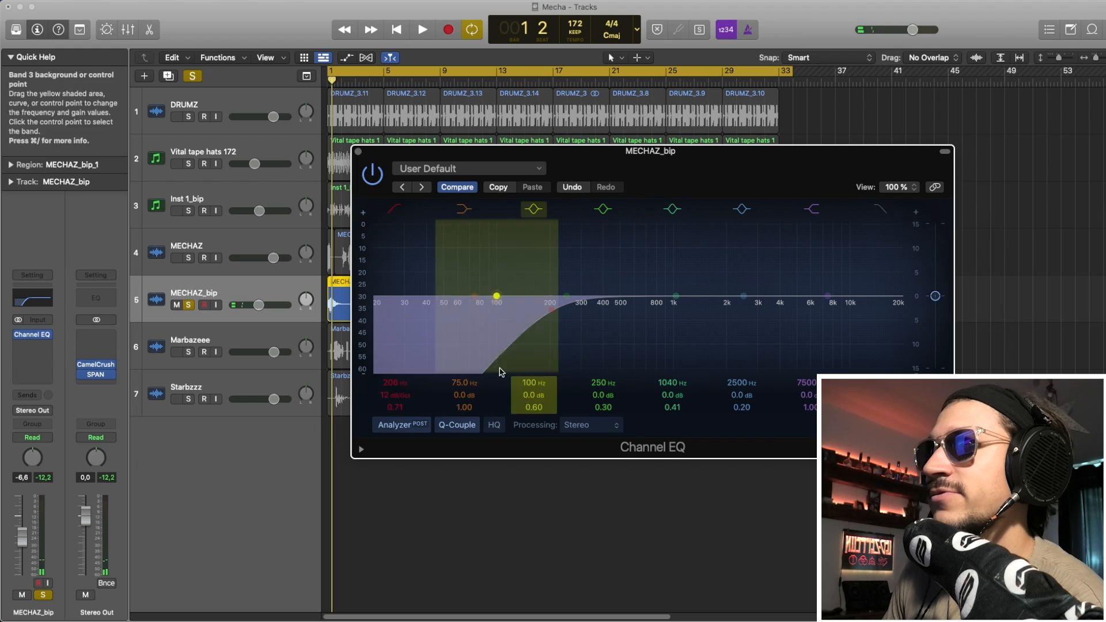
key(space)
drag(500, 372, 689, 358)
key(space)
key(space)
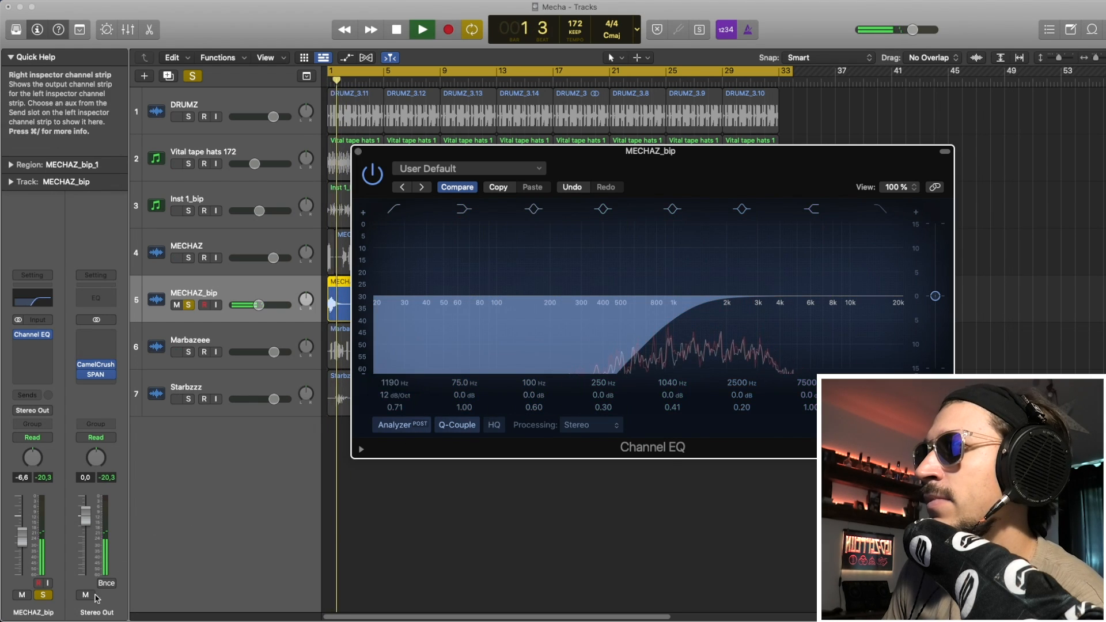
key(space)
click(43, 594)
key(space)
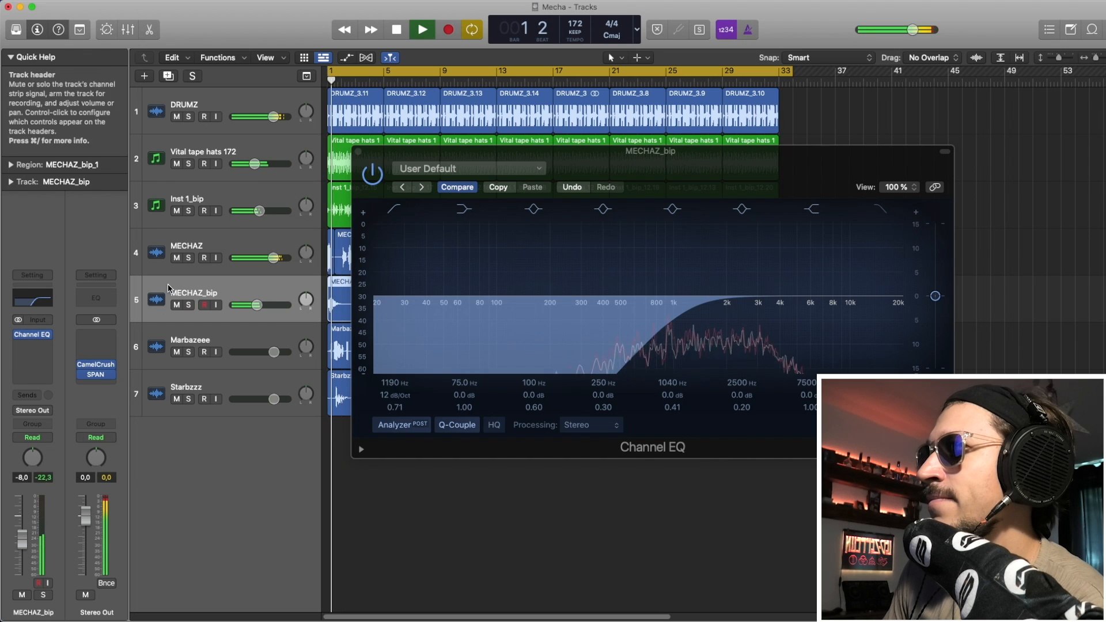
Play the full mix, zoom in, and split a short chop out of Marbazeee at bar 3.
key(v)
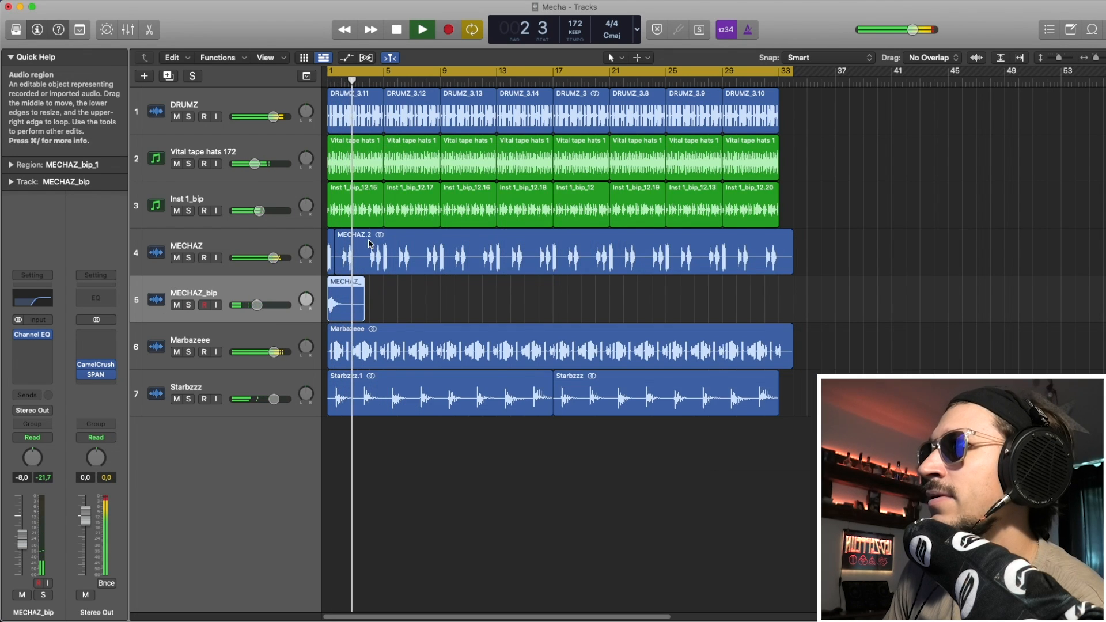
key(space)
key(super+Right)
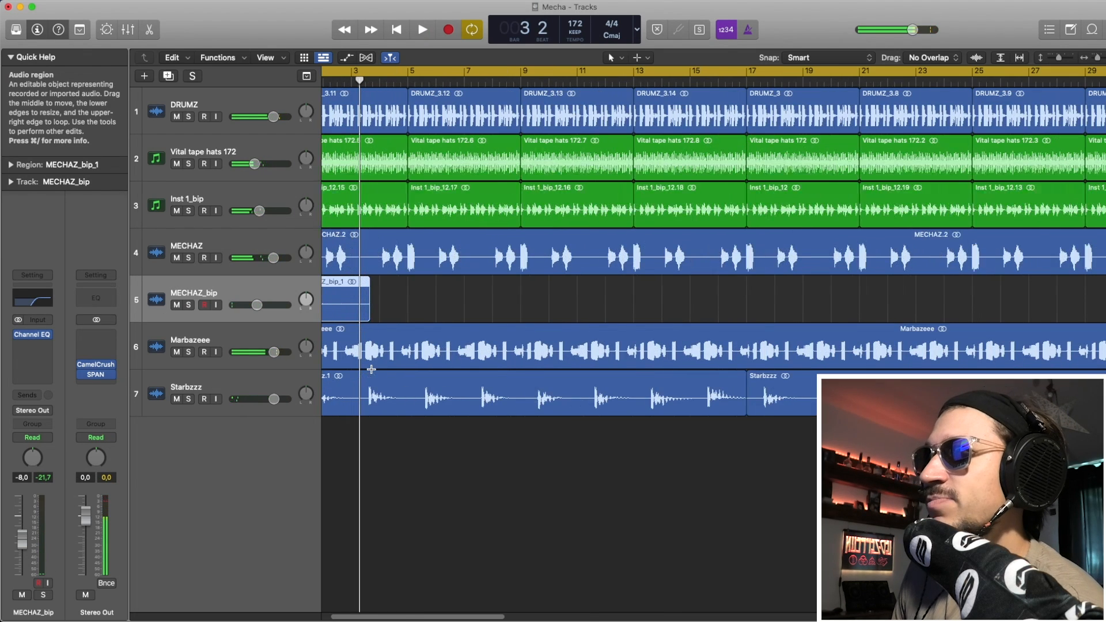
scroll(371, 373, left, 2)
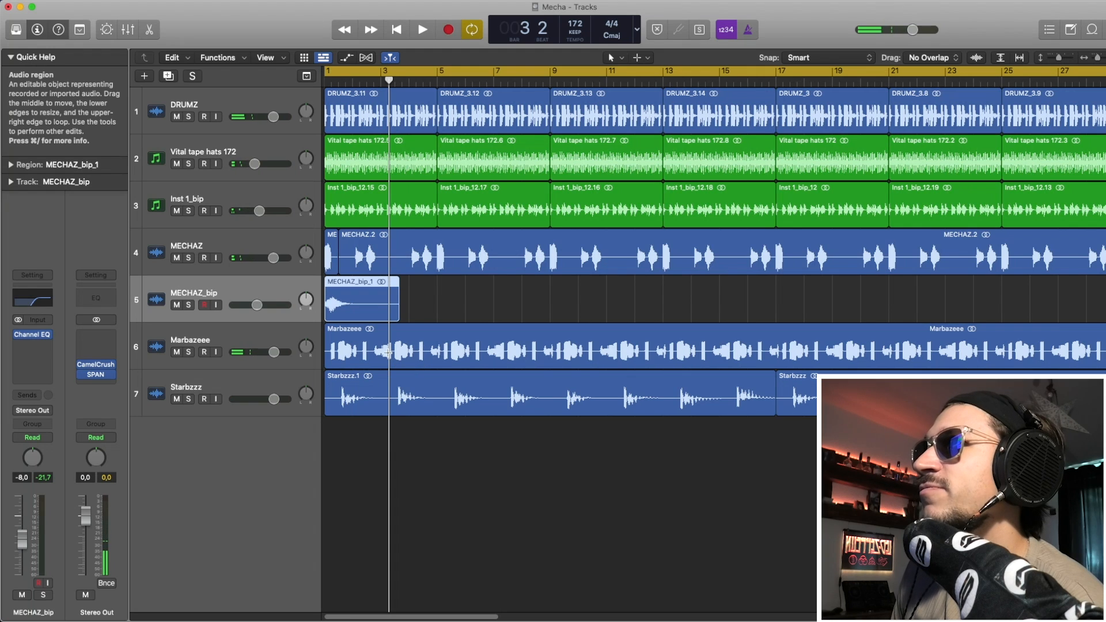
drag(380, 352, 393, 364)
click(385, 348)
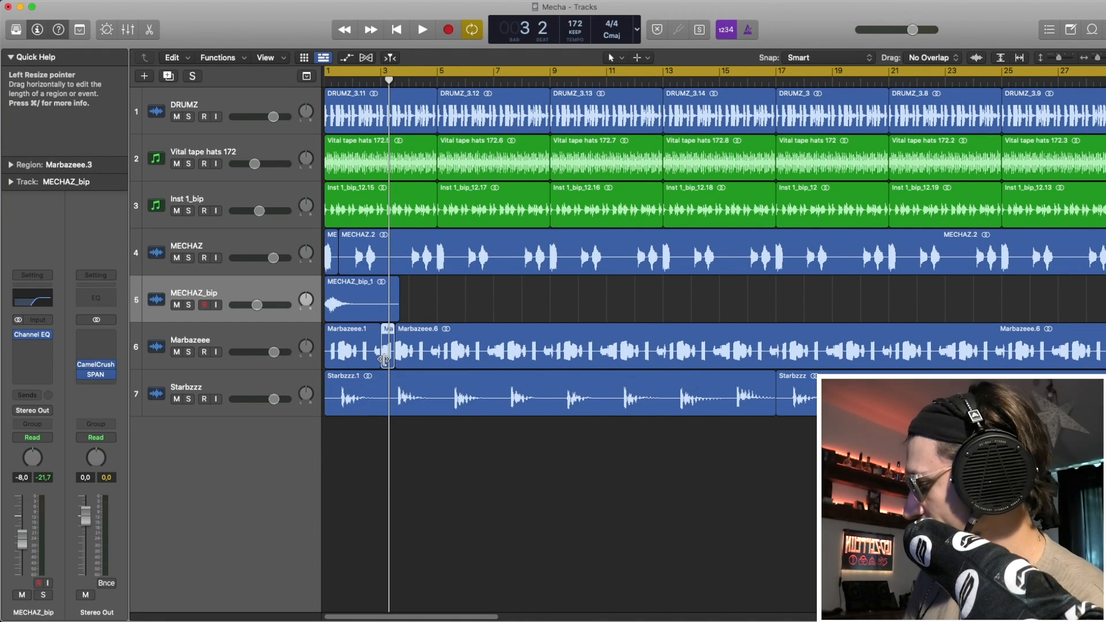
Bounce the Marbazeee chop to a new Marbazeee_bip track and set its fade-in to 14.
key(ctrl+b)
key(Return)
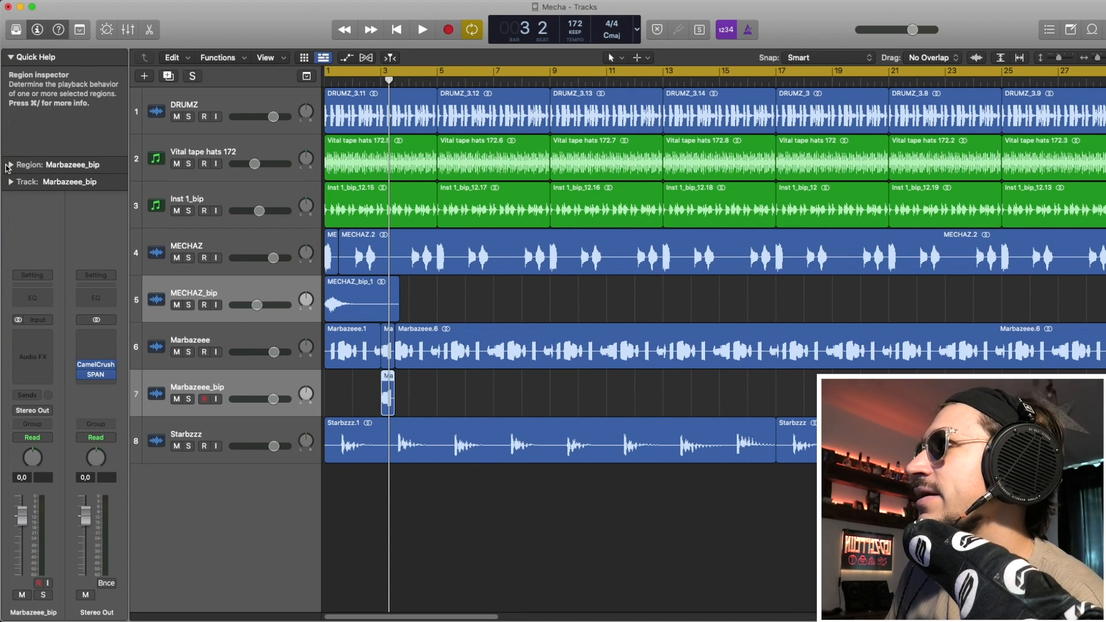
click(8, 165)
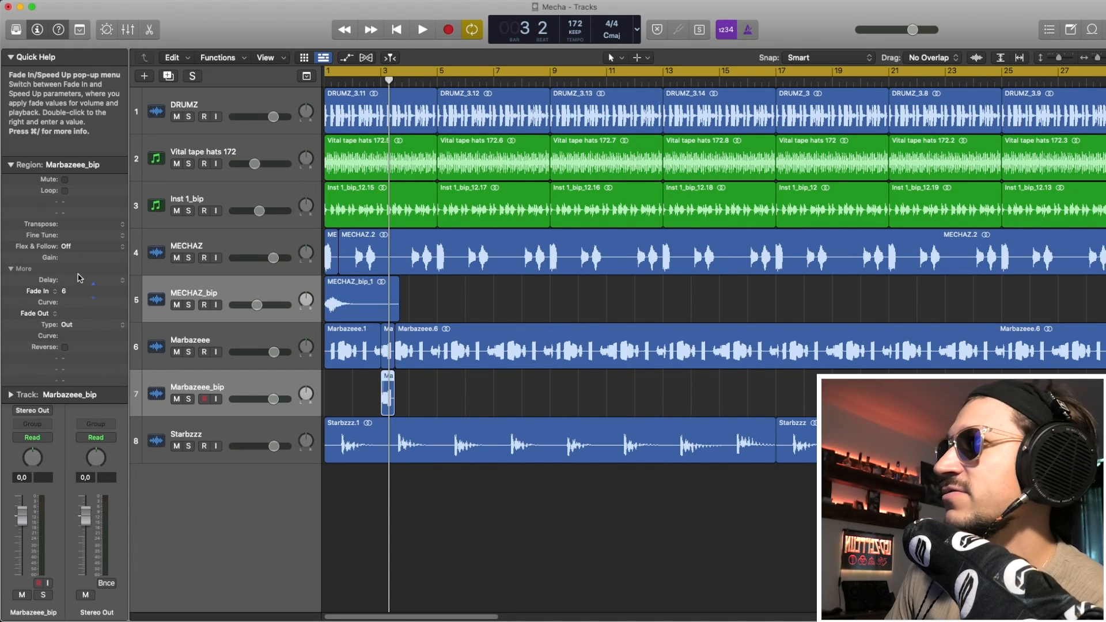
drag(79, 275, 76, 256)
click(11, 165)
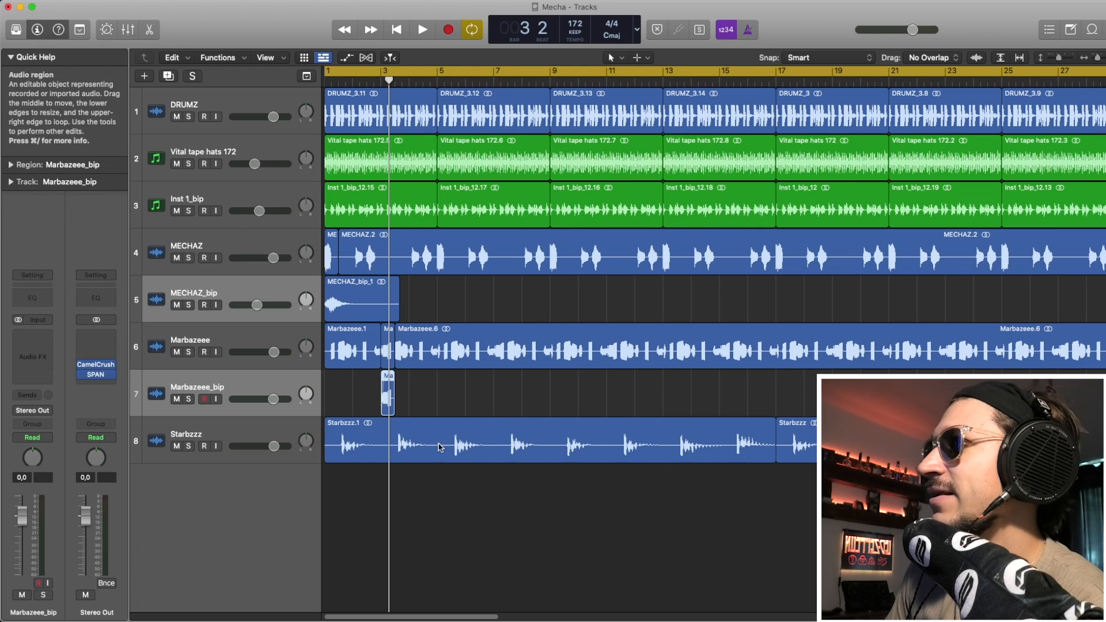
click(38, 352)
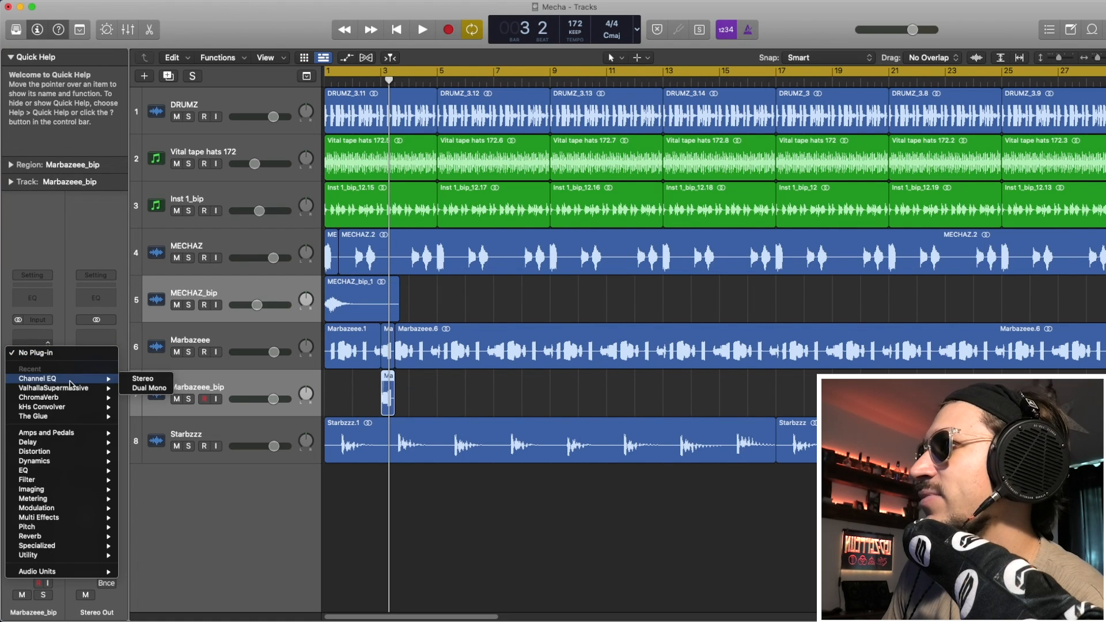
Insert ValhallaSupermassive on Marbazeee_bip with EQ at 10–20000 Hz and 100% mix, then audition it soloed.
mouse_move(58, 388)
click(141, 388)
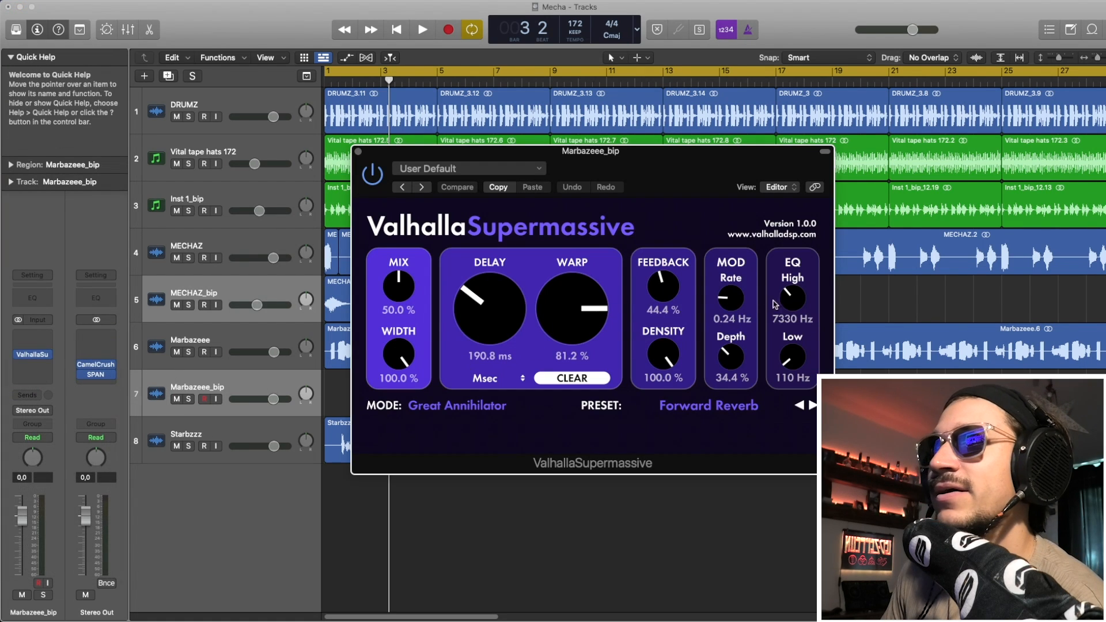
double_click(792, 298)
double_click(793, 357)
drag(399, 285, 406, 165)
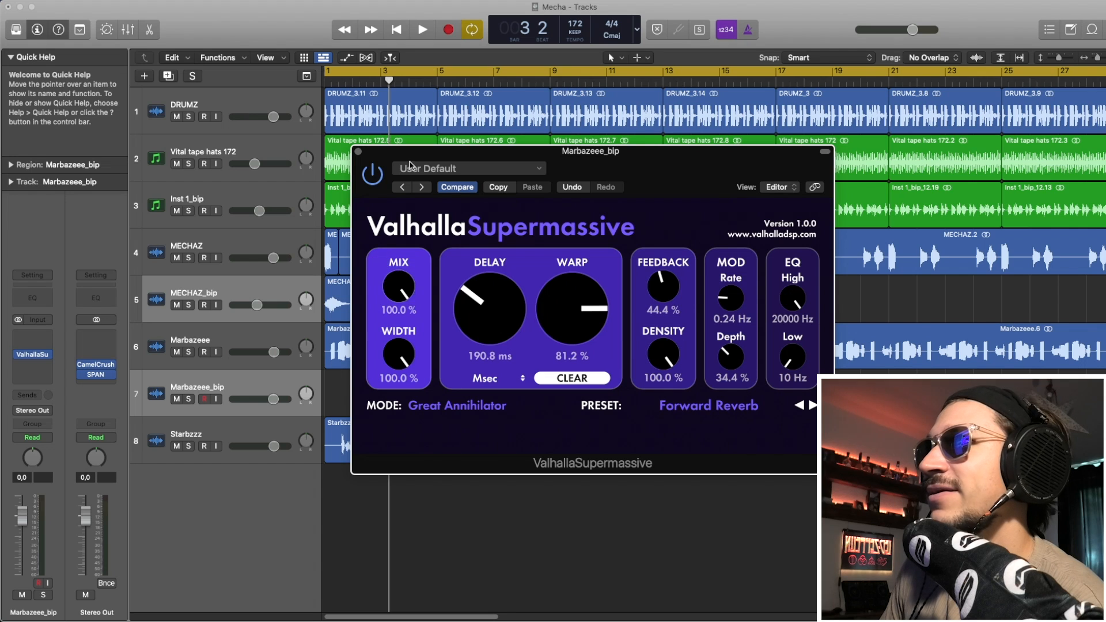
click(192, 397)
key(space)
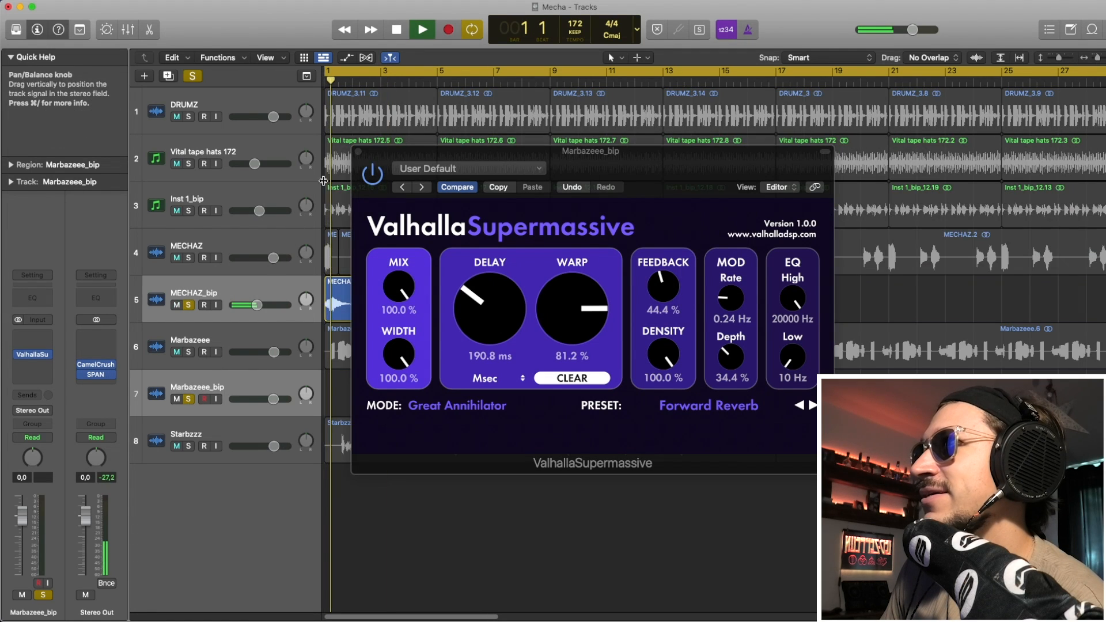
click(358, 152)
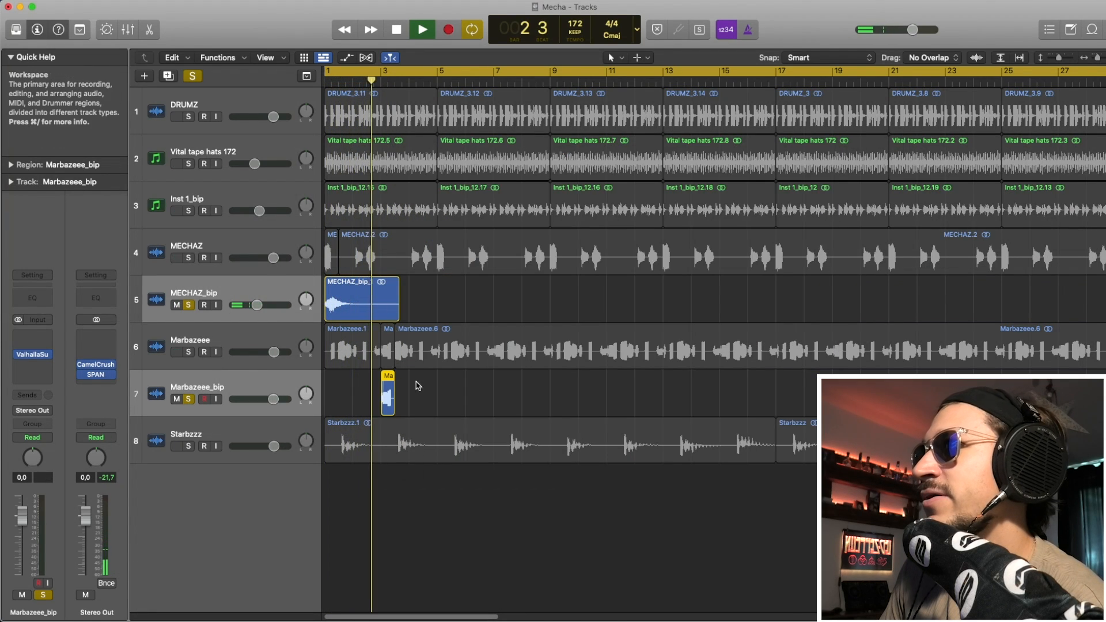
key(space)
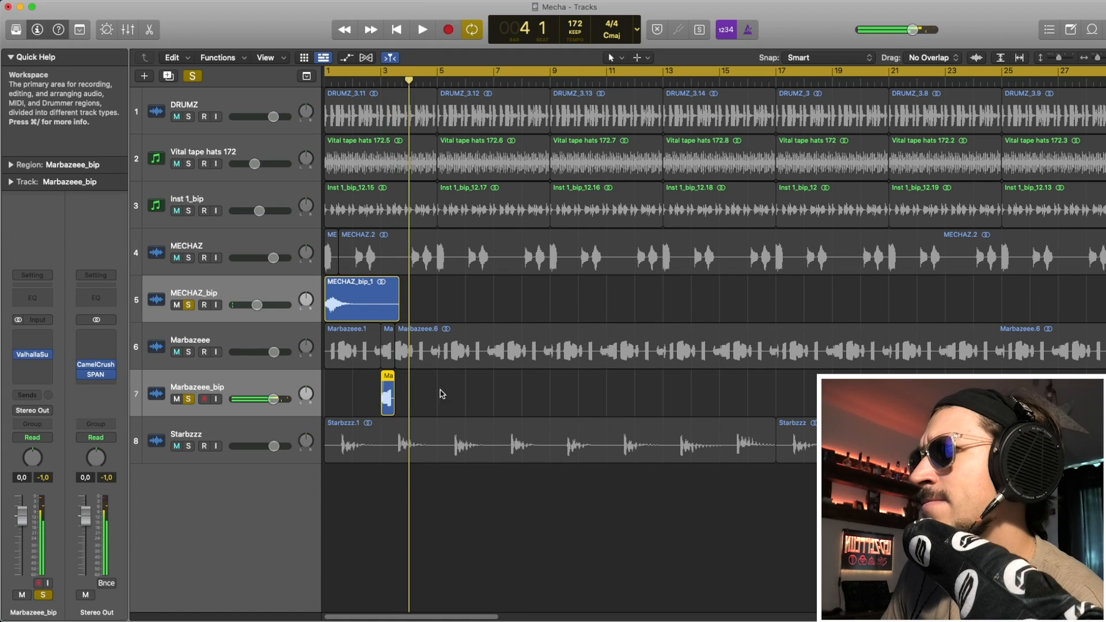
Bounce the reverbed Marbazeee chop to a new track and delete the unbounced original.
key(ctrl+b)
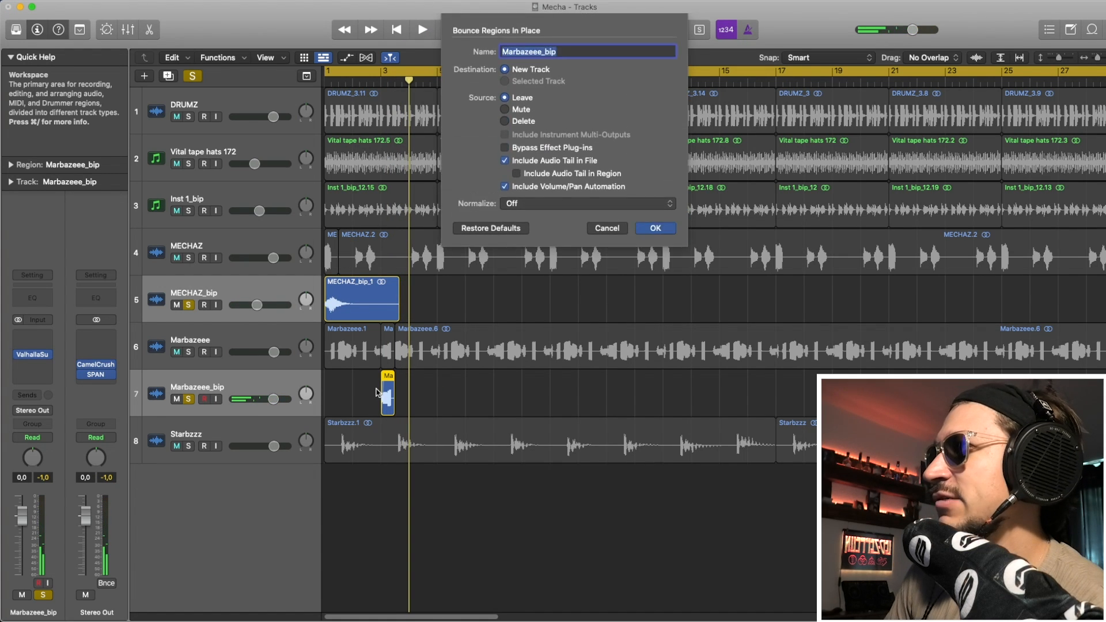
key(Return)
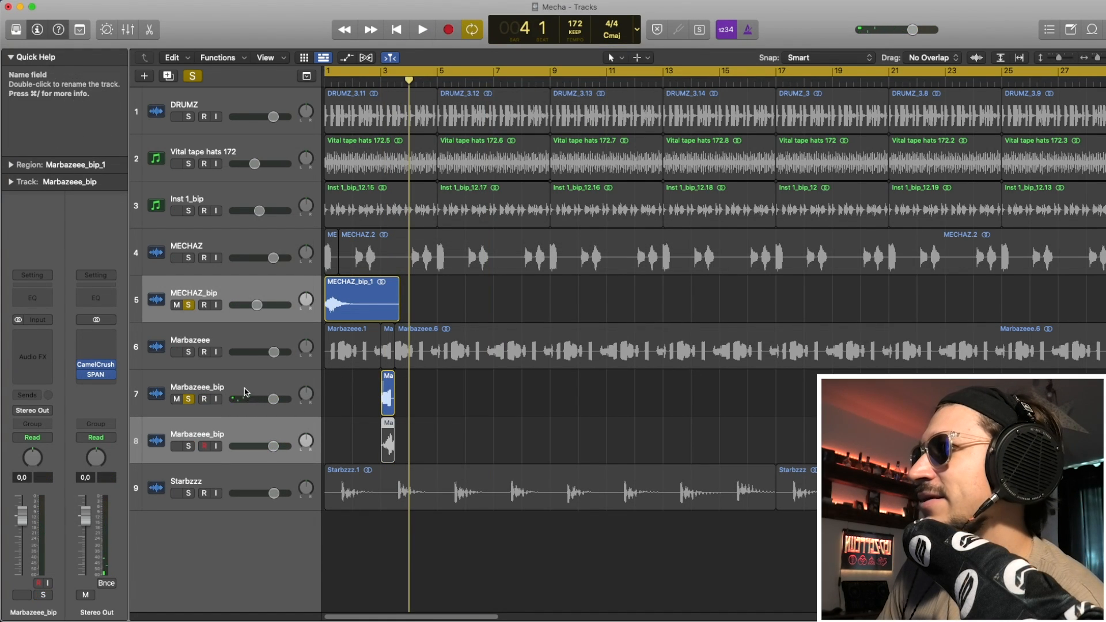
key(Up)
key(Up)
click(188, 400)
key(Down)
key(Down)
click(200, 375)
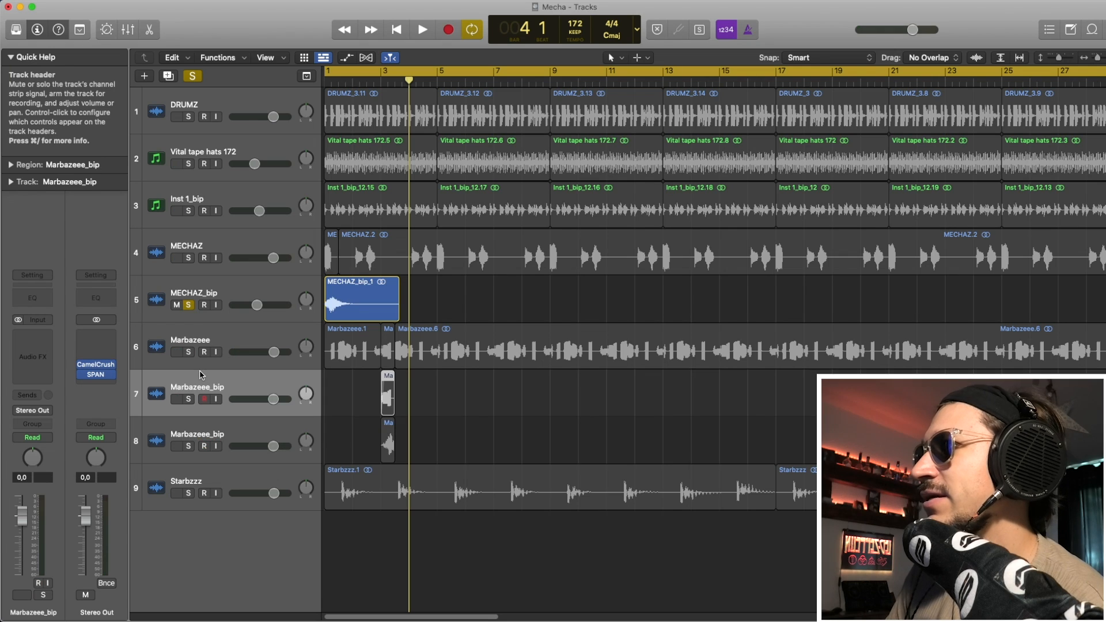
key(Delete)
key(Delete)
Solo the bounced Marbazeee_bip track and extend its Marbazeee_bip_1 region past a bar.
click(188, 399)
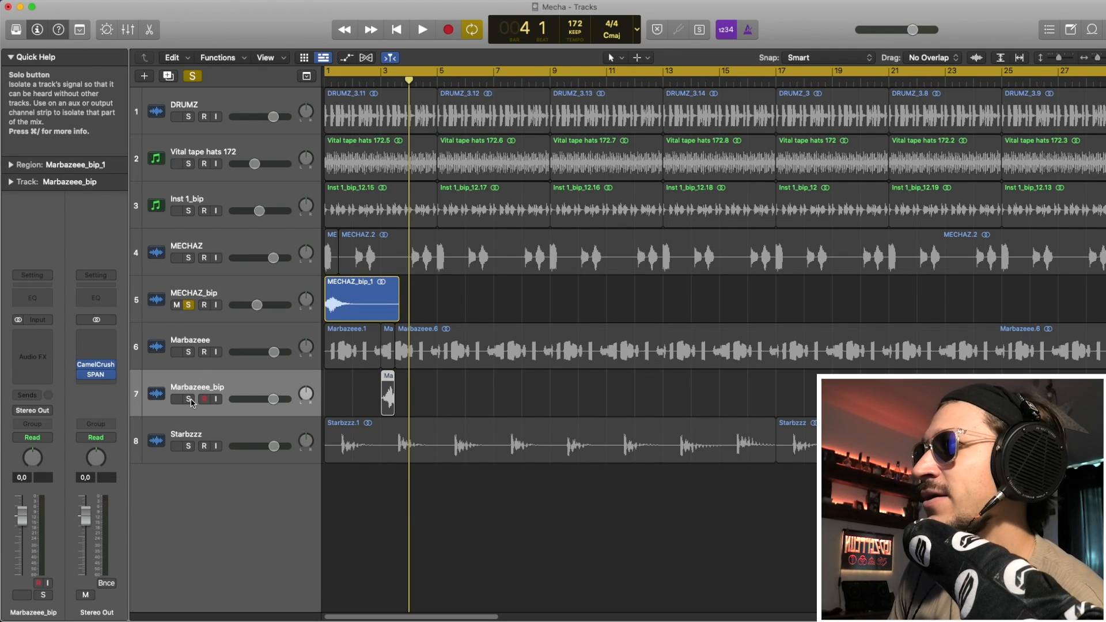
click(387, 398)
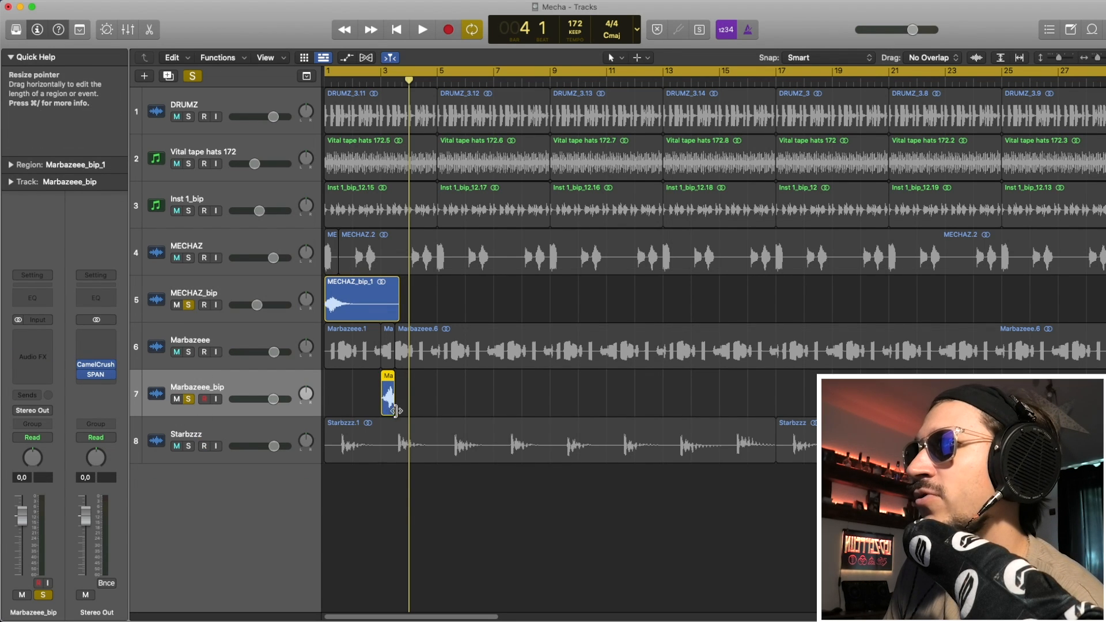
drag(396, 410, 519, 396)
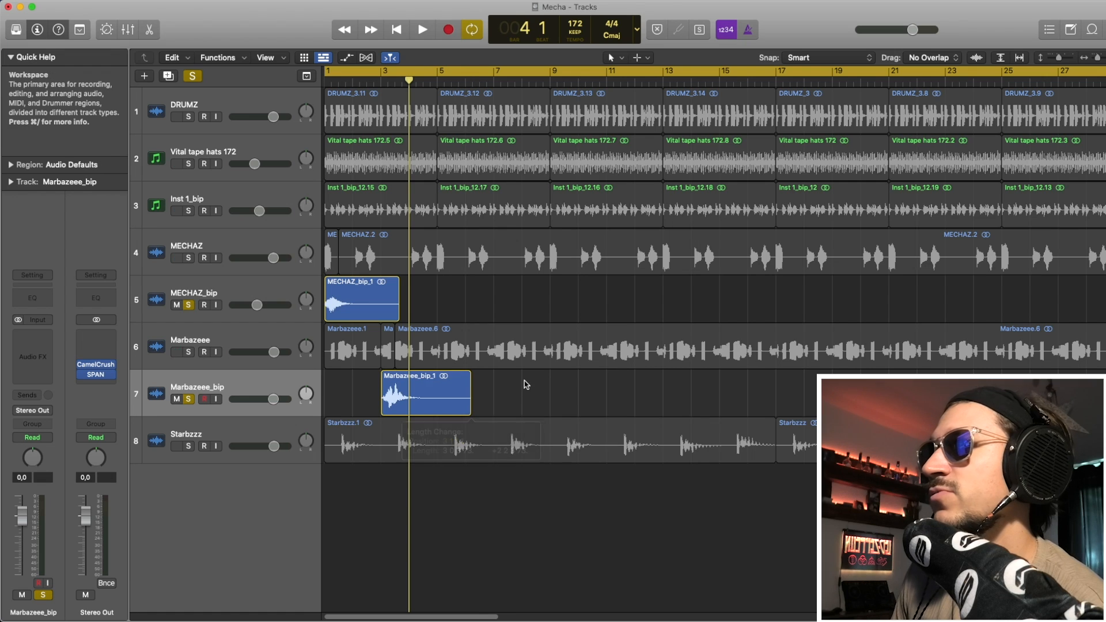
Add a Channel EQ to Marbazeee_bip, loop bars 3–9, and shape a gentle low cut near 635 Hz.
click(33, 344)
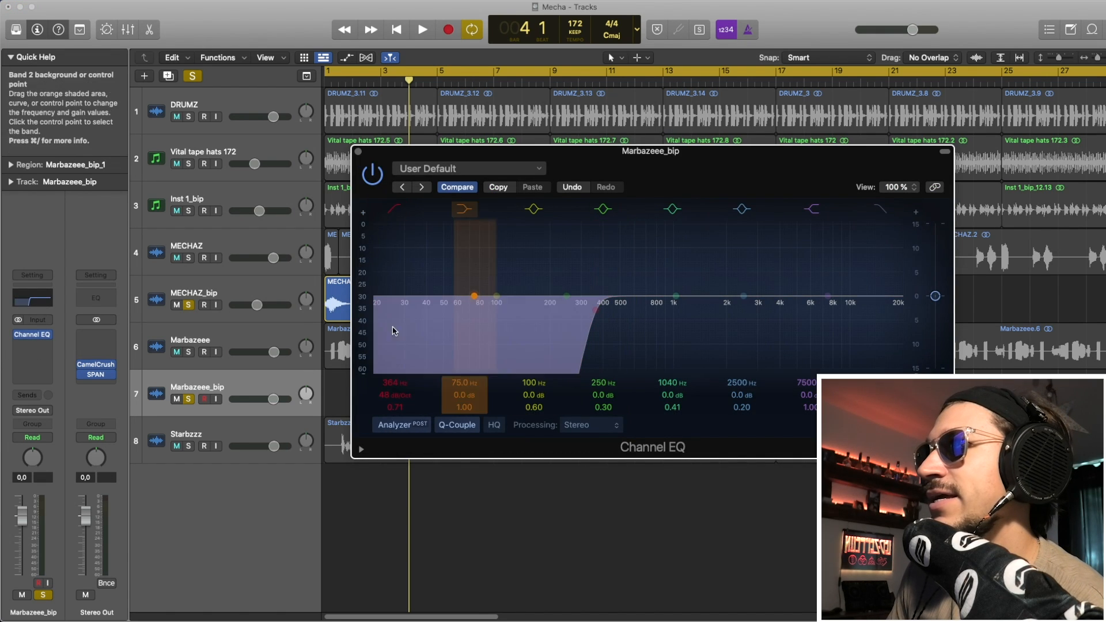
drag(382, 71, 548, 71)
drag(617, 344, 664, 346)
key(space)
drag(396, 396, 395, 410)
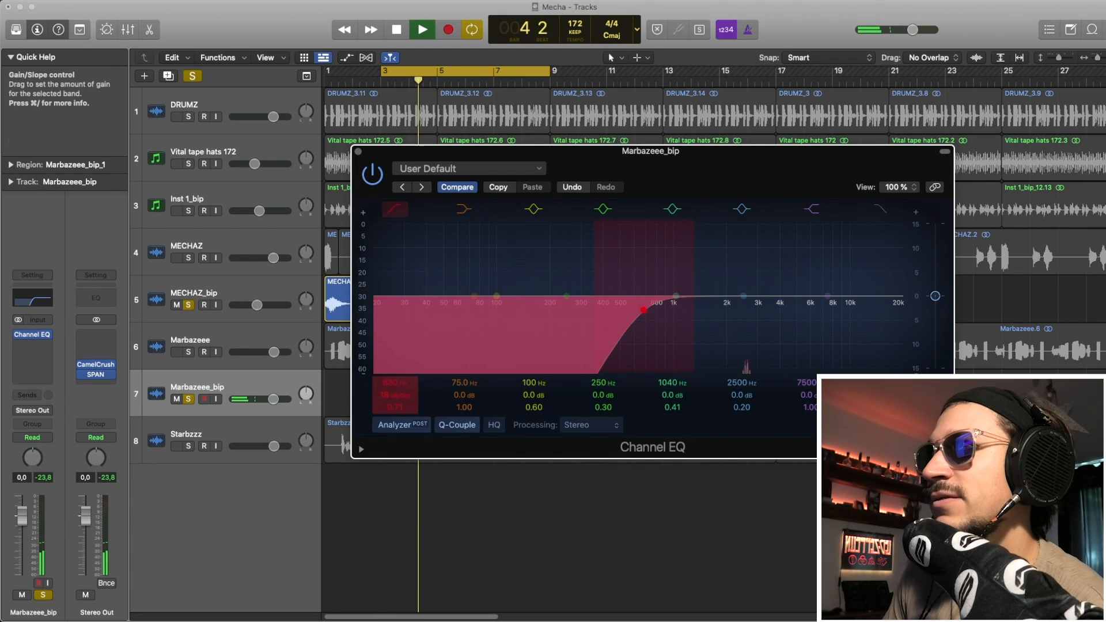
mouse_move(662, 362)
mouse_down()
mouse_move(639, 358)
mouse_move(667, 357)
mouse_up()
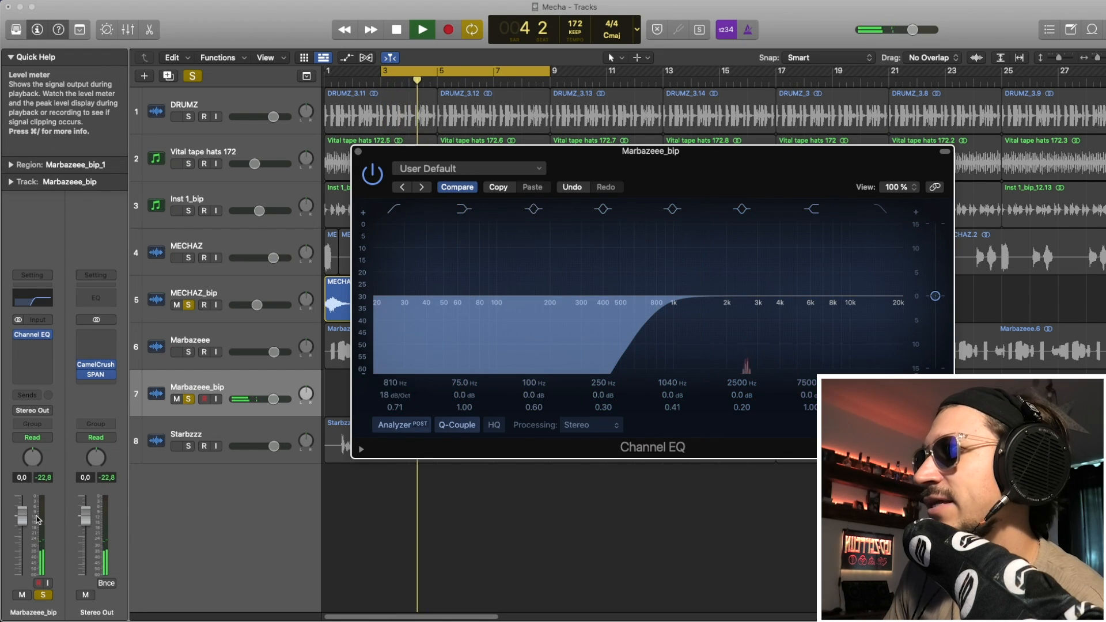
key(space)
drag(22, 517, 22, 527)
key(space)
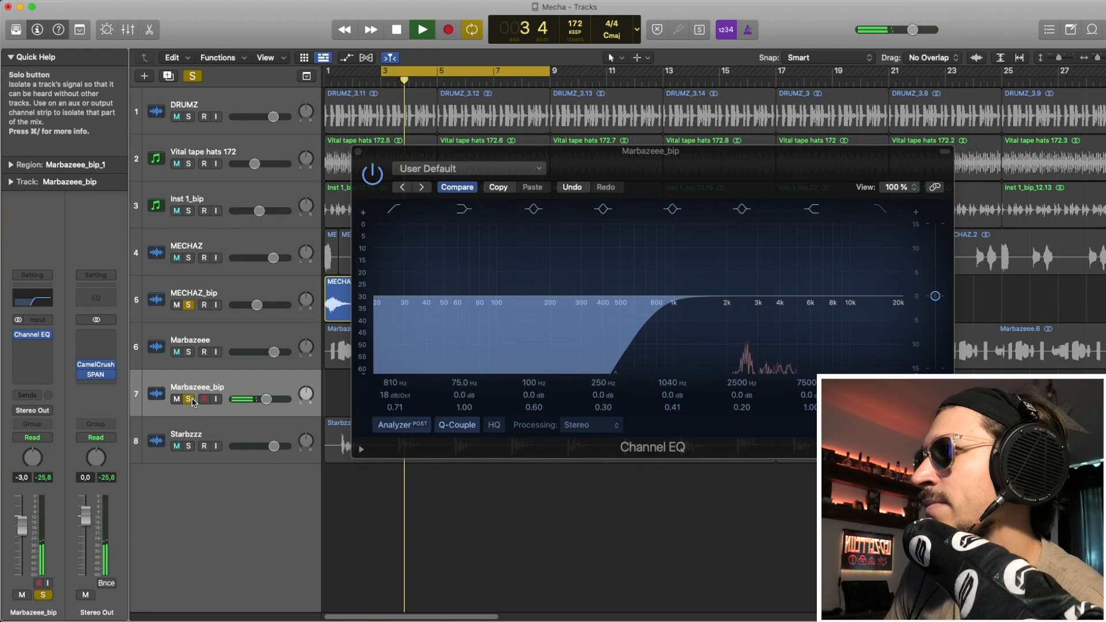
click(190, 399)
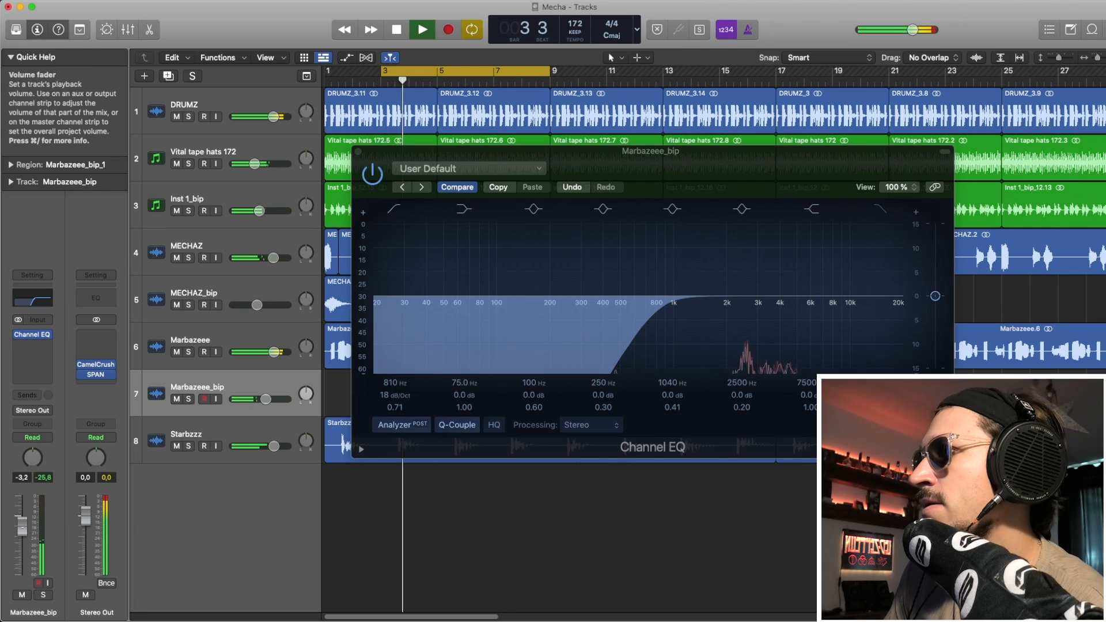
Raise the low cut to about 825 Hz and carve a wide 6.9 dB dip near 2.5 kHz.
drag(639, 351, 649, 348)
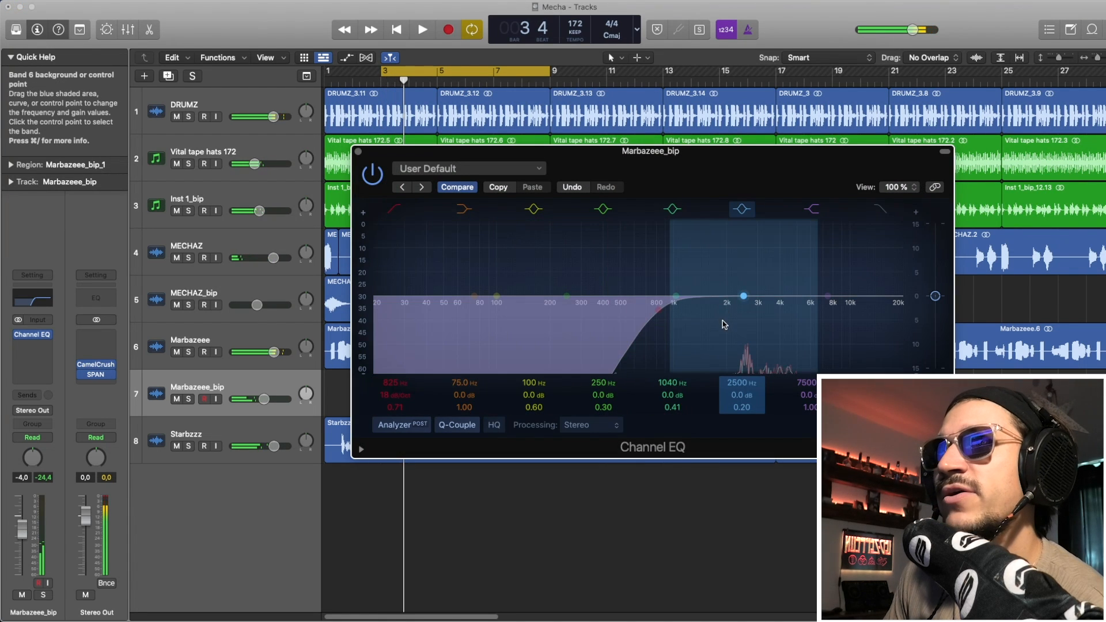
drag(724, 325, 721, 344)
drag(747, 405, 747, 392)
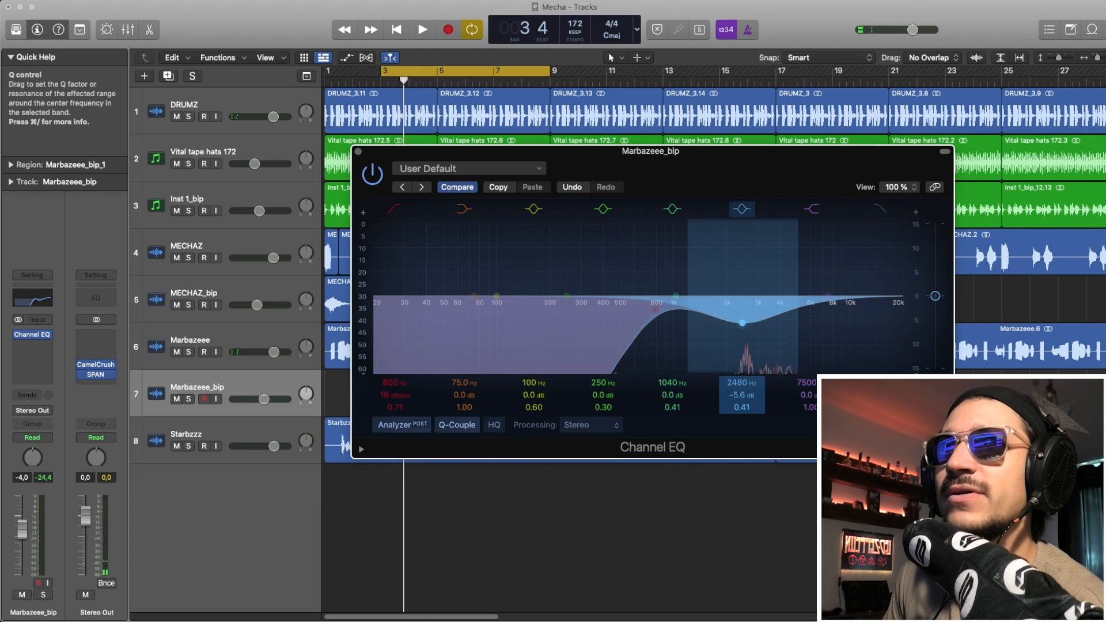
drag(740, 342, 746, 346)
key(space)
key(space)
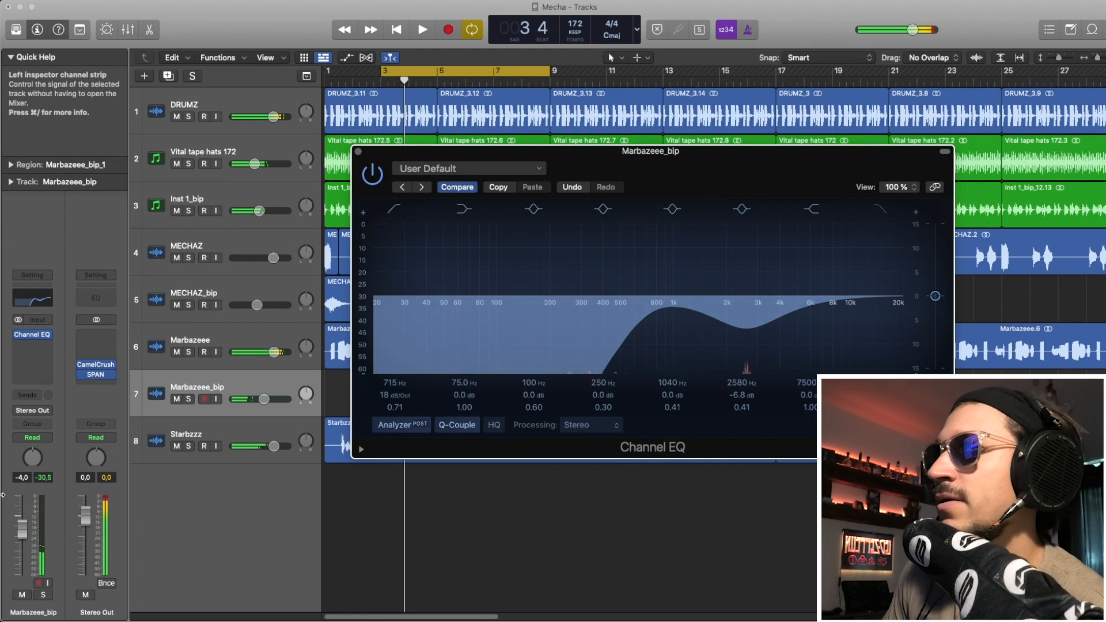
drag(21, 526, 21, 524)
Settle the EQ at a 580 Hz low cut and 2520 Hz dip, volume -2.0 dB, looping bars 1–13.
key(space)
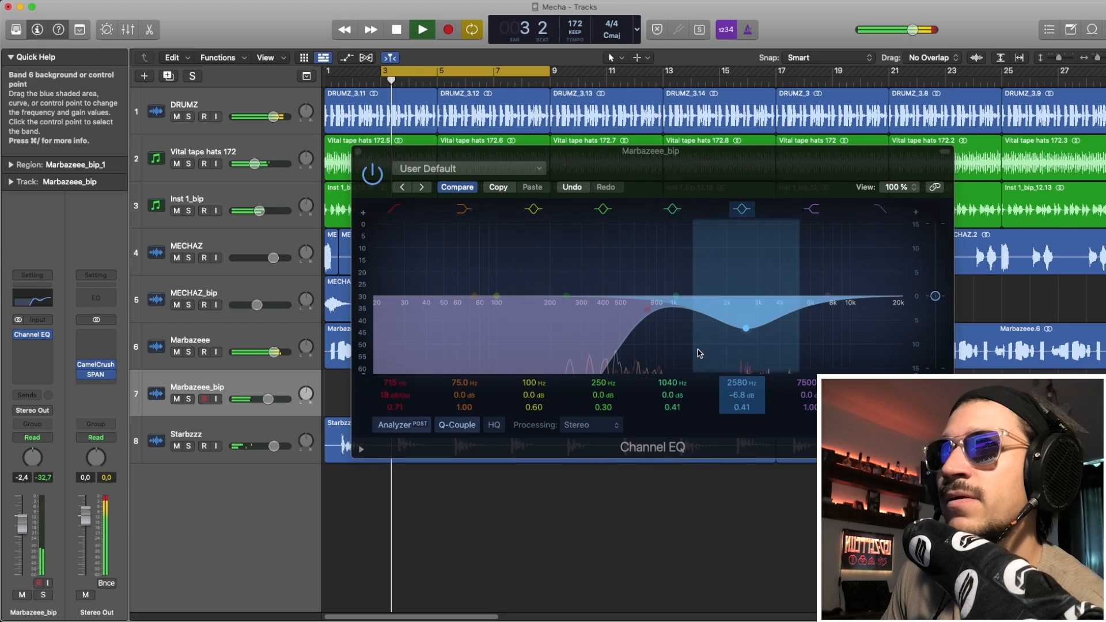
drag(658, 333, 655, 333)
key(space)
key(space)
drag(741, 352, 738, 351)
drag(652, 361, 640, 363)
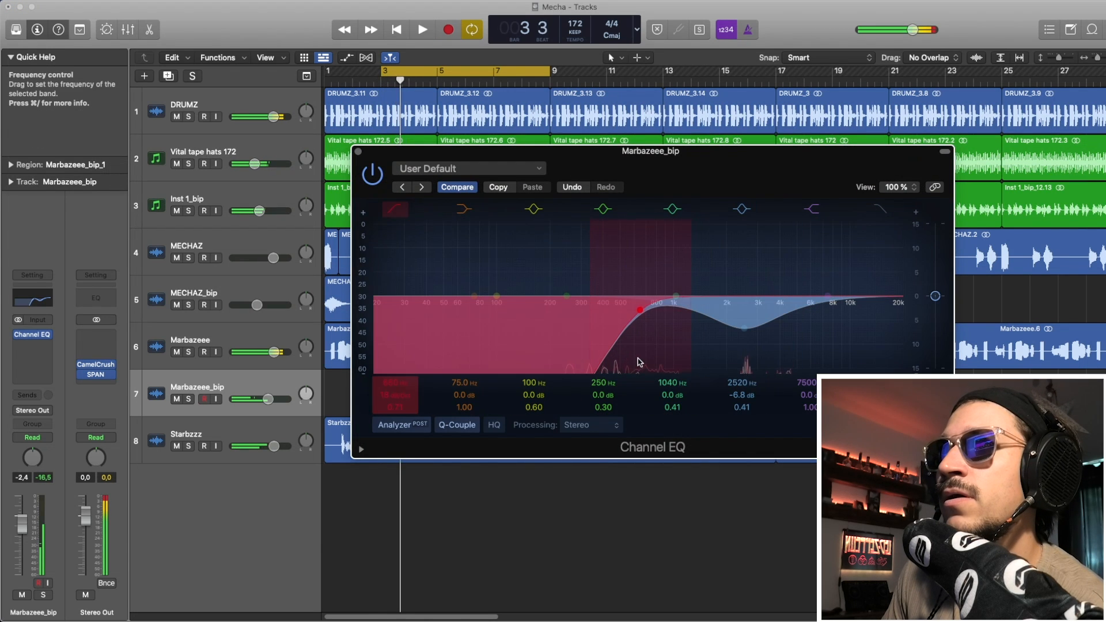
key(space)
key(space)
drag(19, 532, 19, 530)
key(space)
key(space)
key(space)
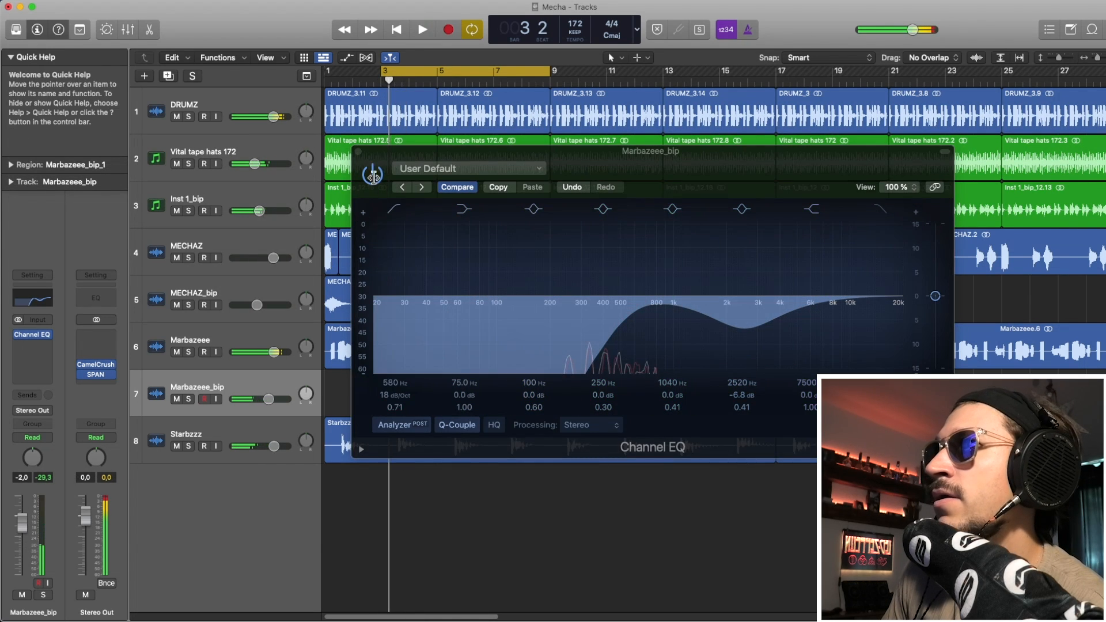
click(357, 151)
drag(330, 72, 669, 165)
Select the MECHAZ_bip_1 and Marbazeee_bip_1 chops and copy them eight bars later.
click(521, 407)
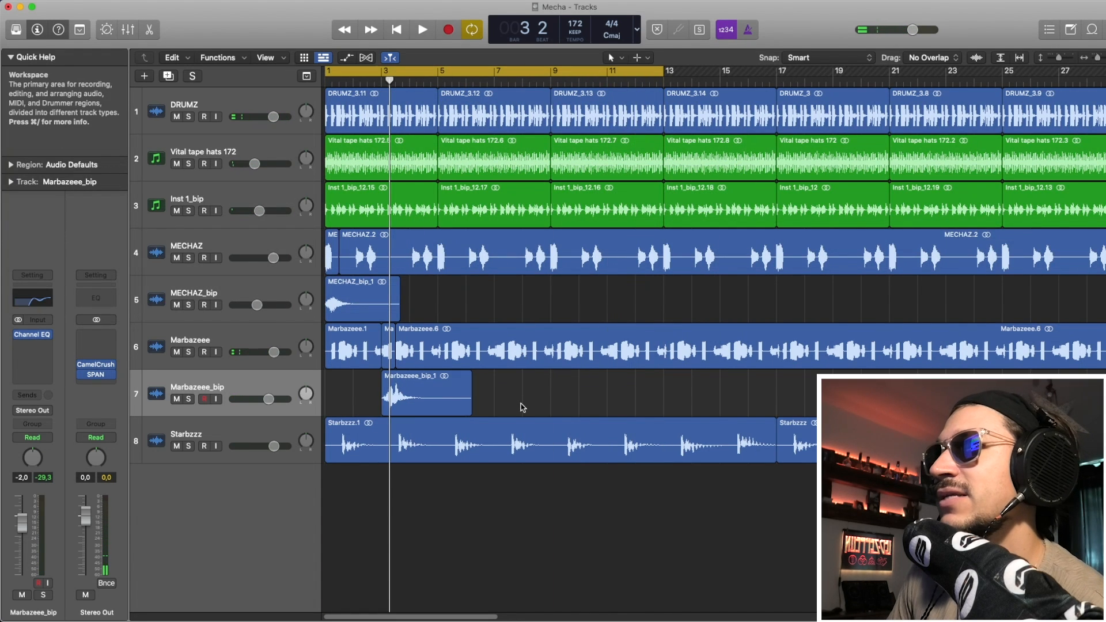
click(428, 394)
shift+click(354, 303)
drag(354, 303, 581, 309)
Zoom out and copy all four chops sixteen bars later.
key(super+Left)
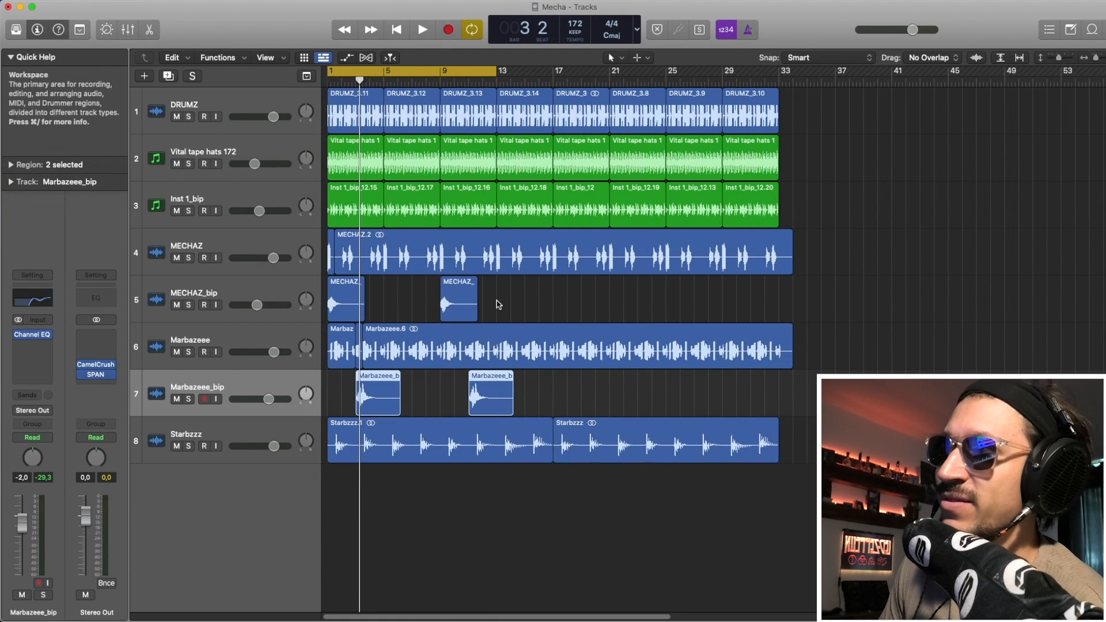
shift+click(347, 302)
drag(348, 302, 572, 306)
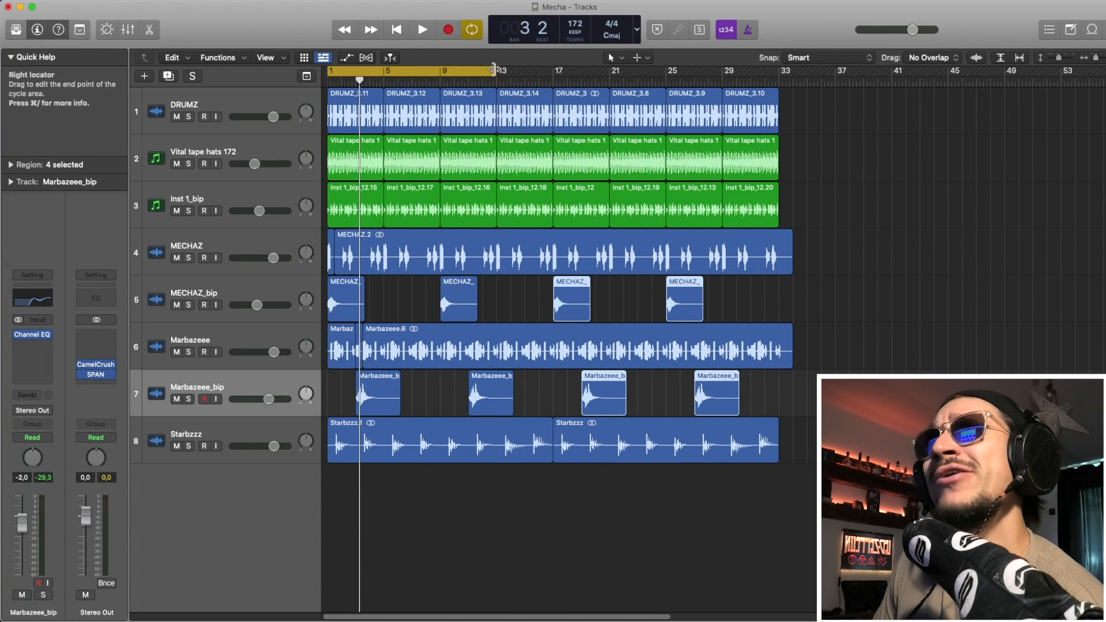
Extend the loop range to the arrangement's end and play it back from the start.
drag(495, 71, 779, 103)
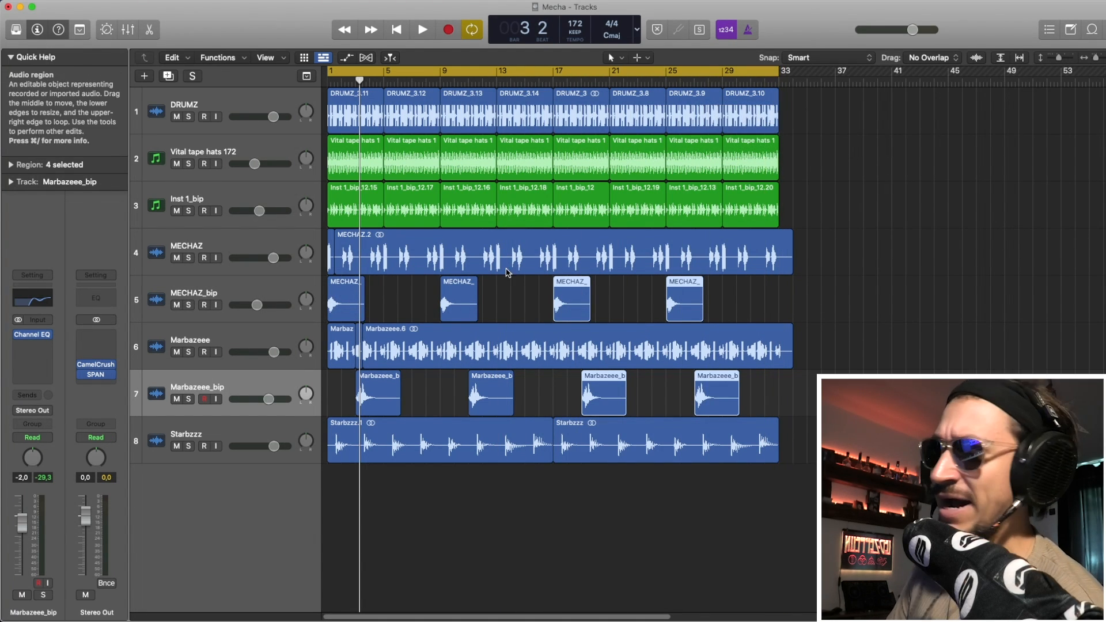
click(389, 499)
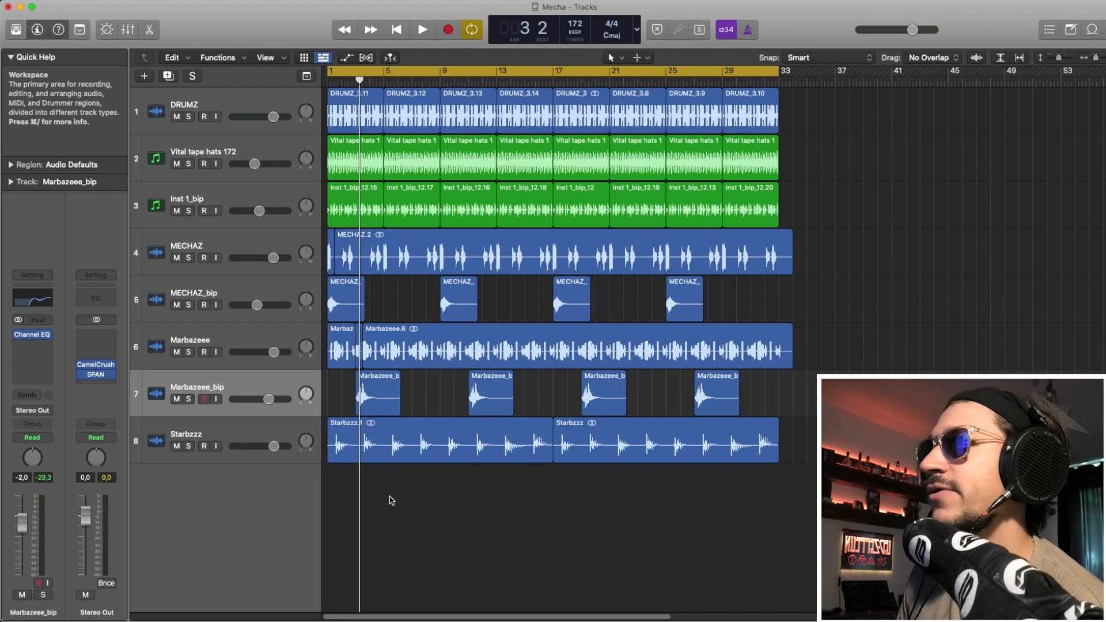
key(space)
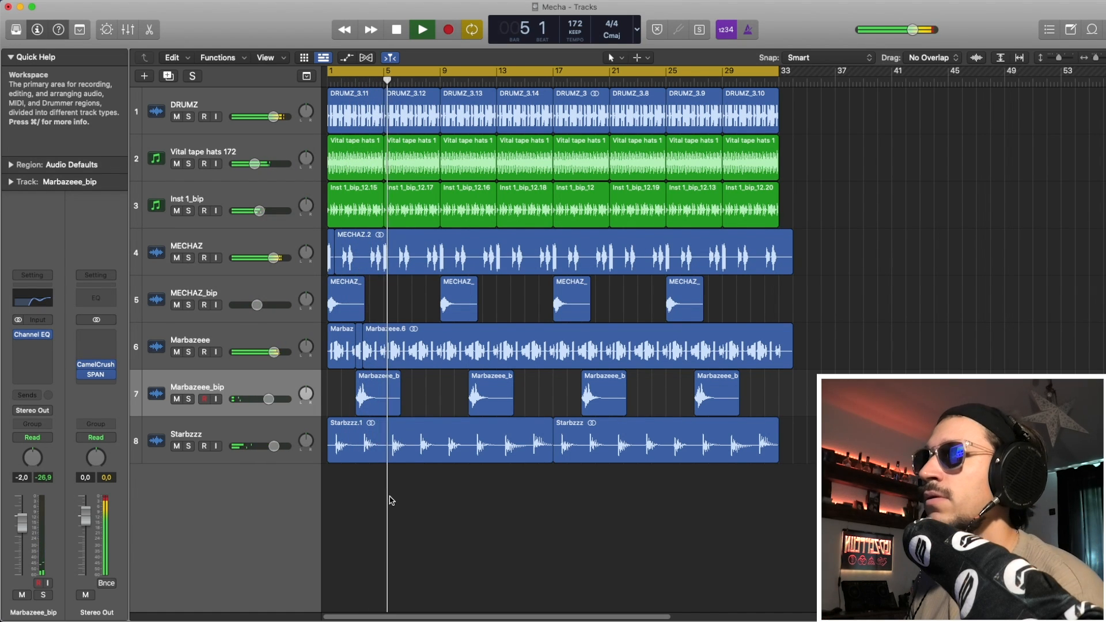
key(space)
Move the MECHAZ_bip and Marbazeee_bip chops from bar 9 to bar 5.
click(459, 403)
shift+click(452, 295)
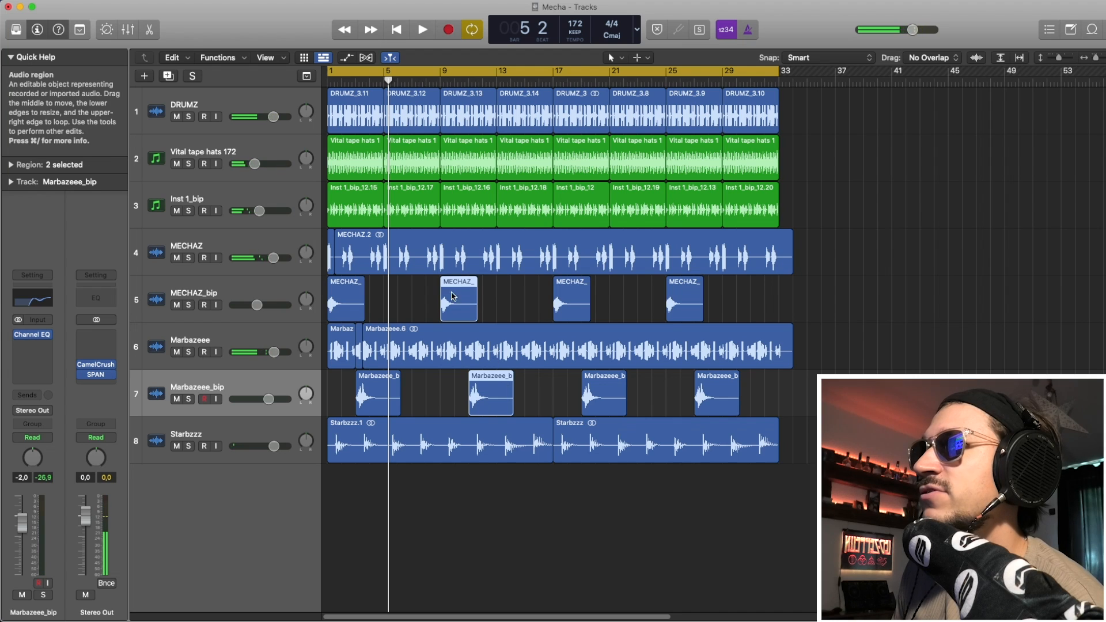
drag(452, 295, 396, 296)
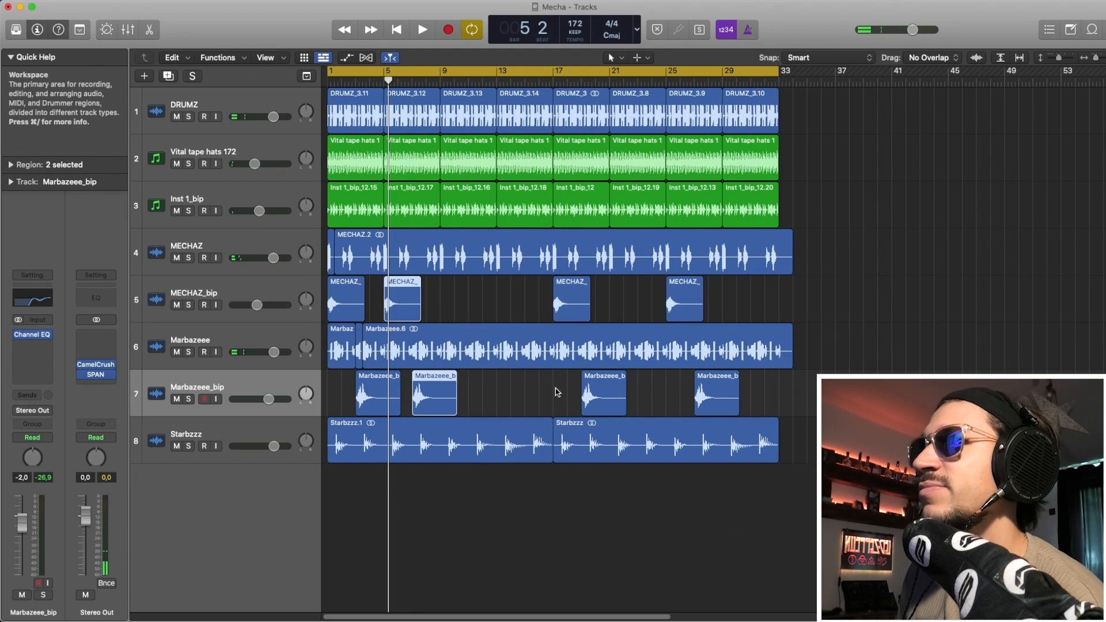
Move the chop pair past the arrangement end four bars earlier.
drag(557, 392, 741, 394)
drag(744, 279, 671, 304)
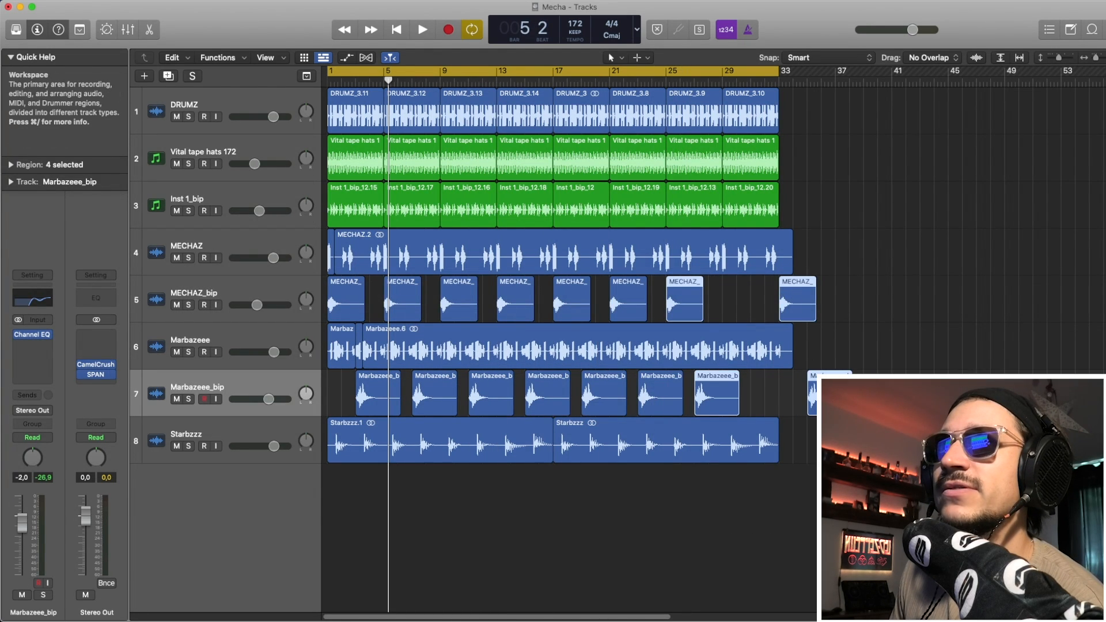
click(828, 392)
shift+click(800, 289)
drag(795, 288, 741, 288)
click(841, 308)
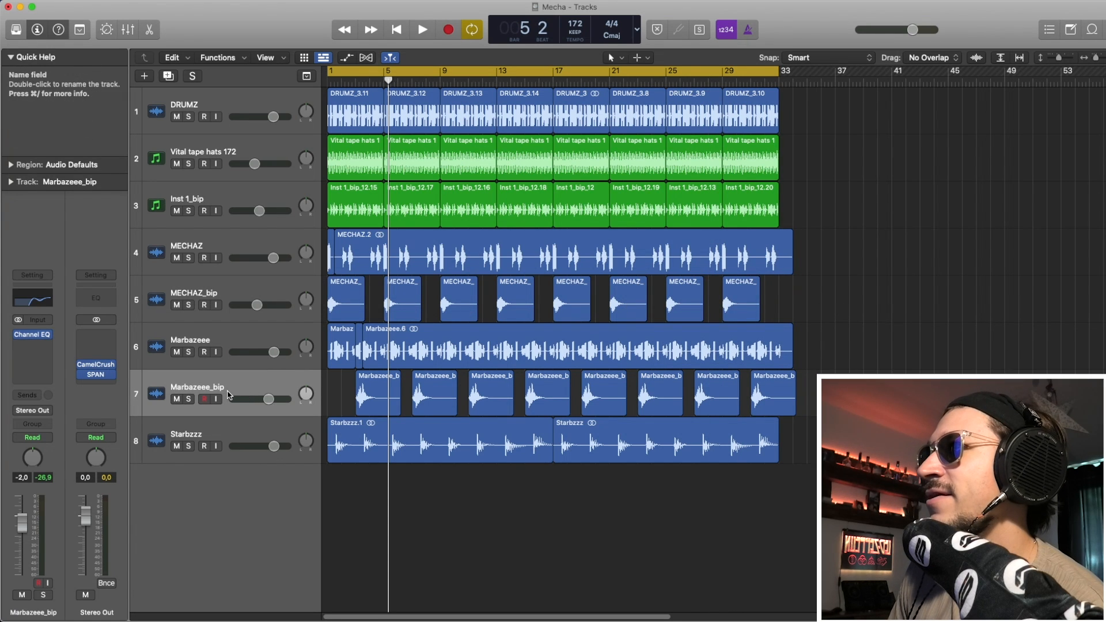
key(Return)
key(space)
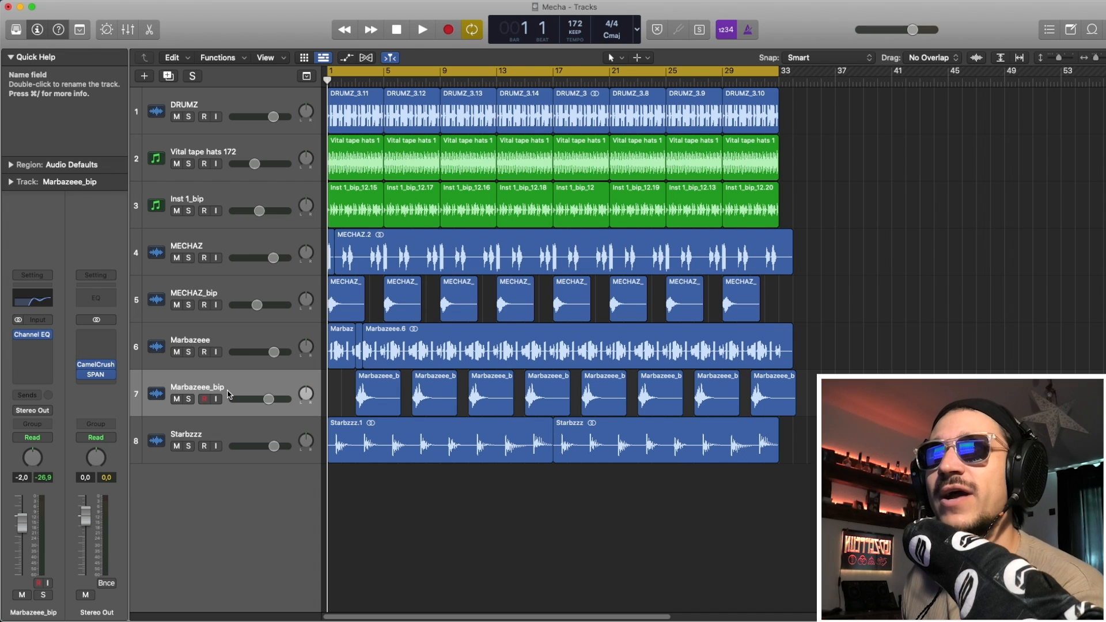
key(space)
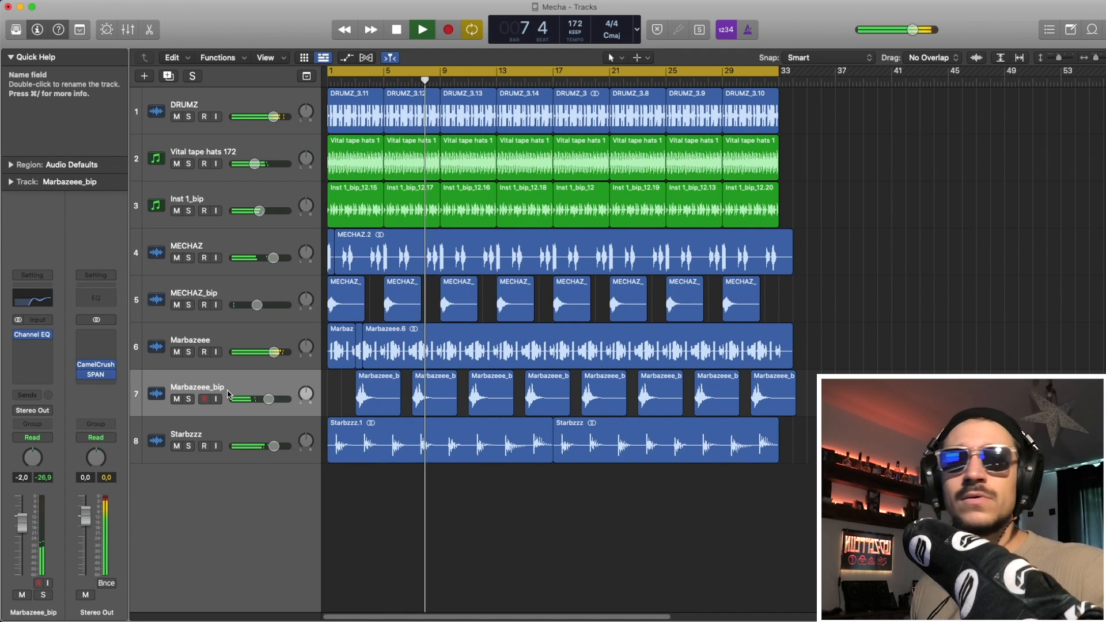
key(space)
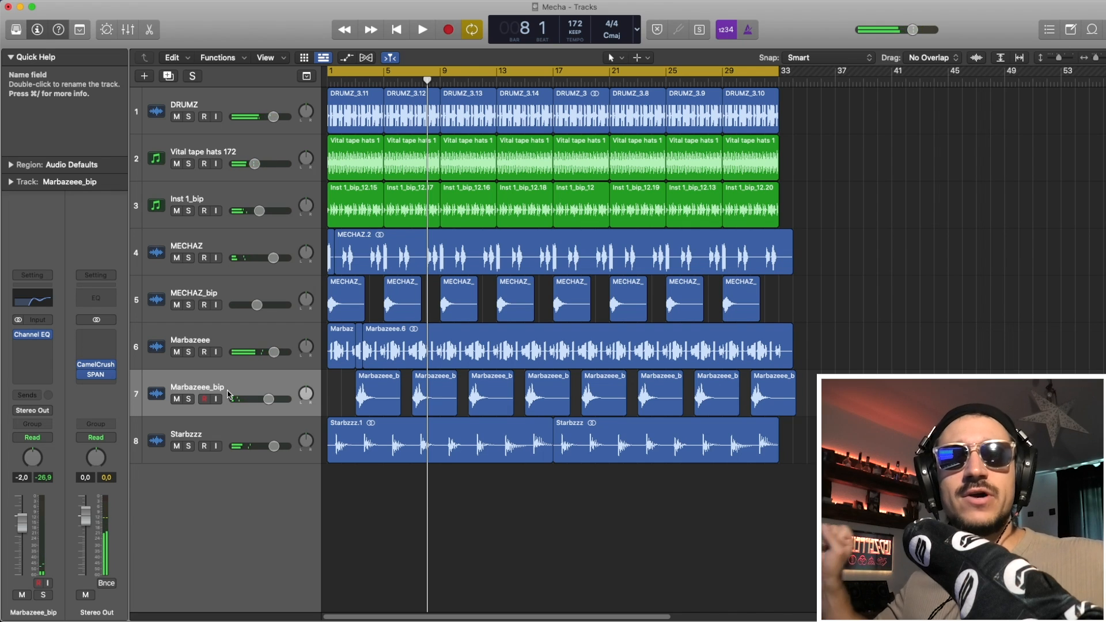